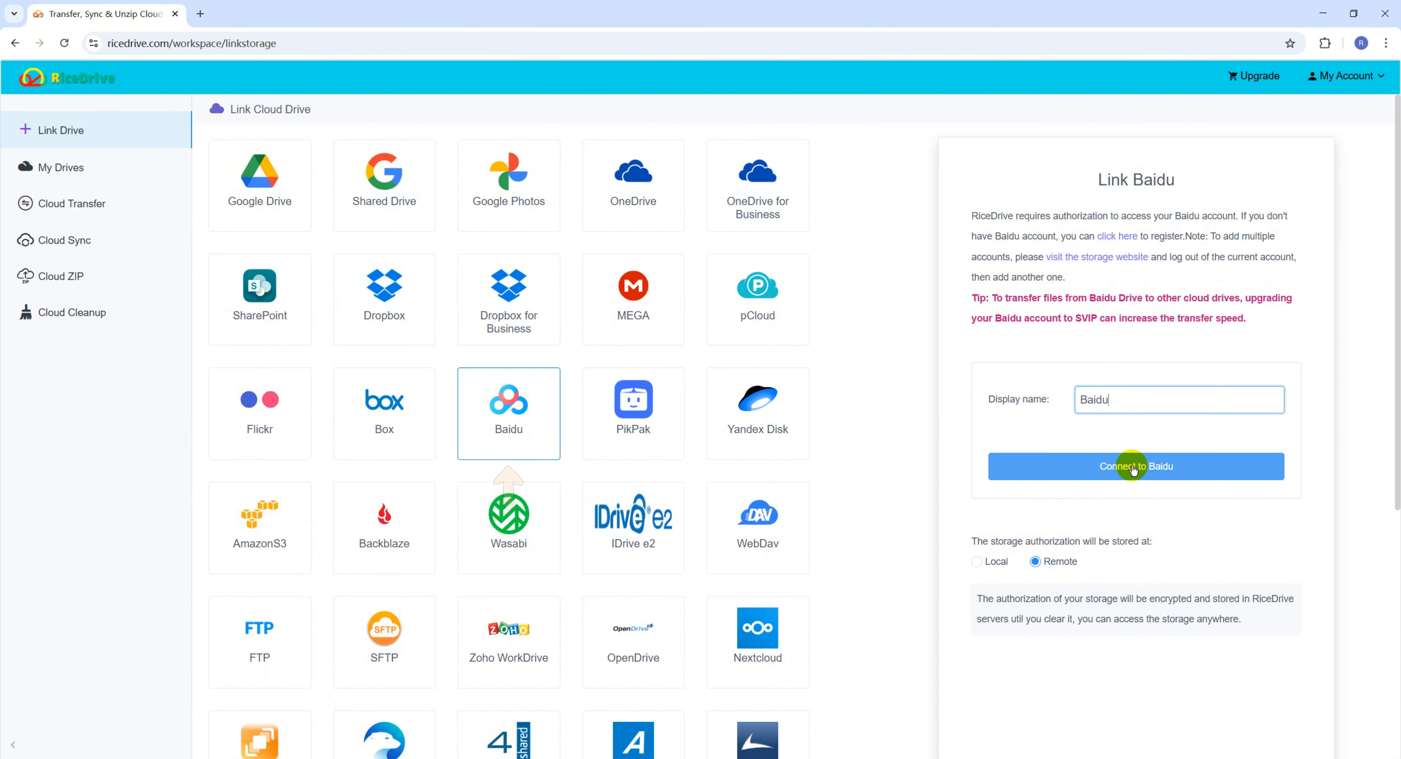
Step: Link the Baidu drive, signing in with the saved account username and password and completing the rotating-image security verification
left_click(1129, 471)
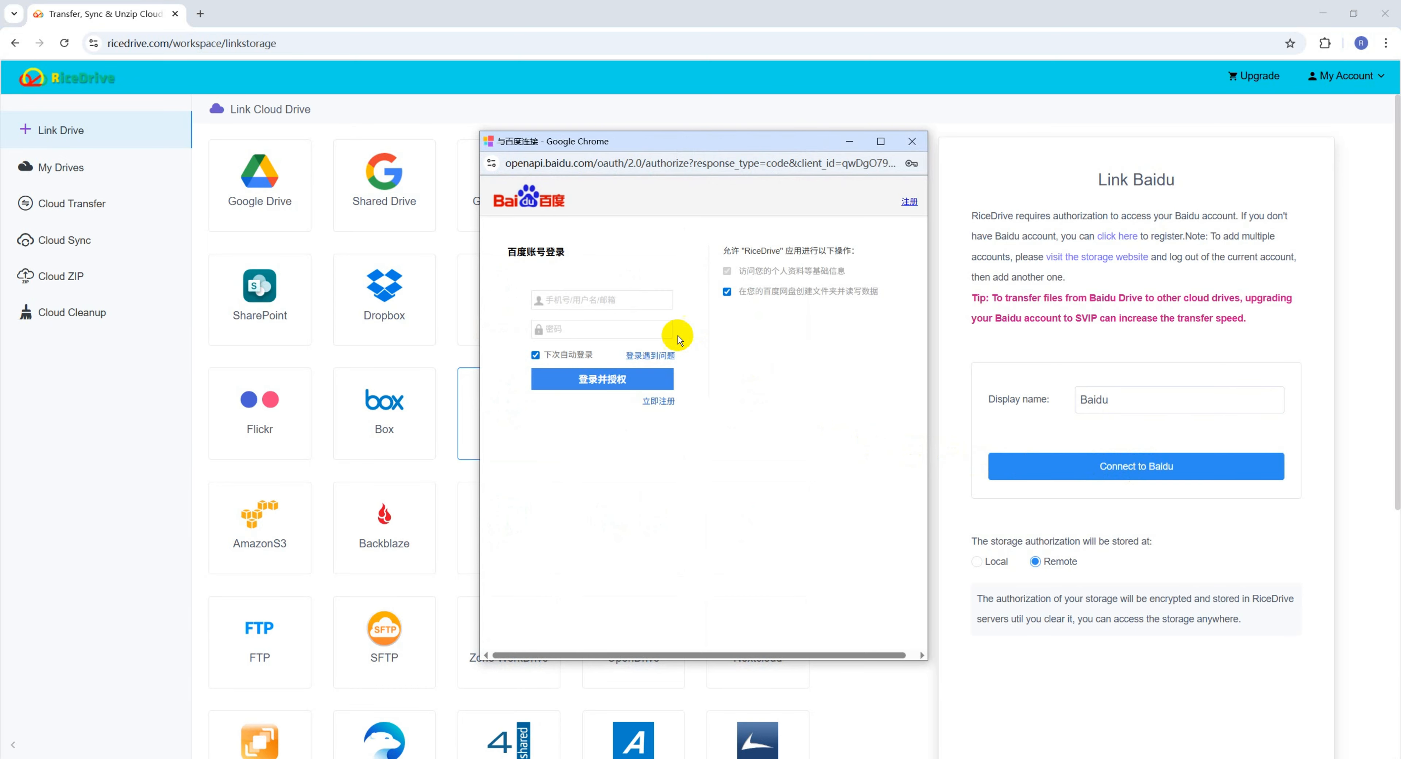
left_click(631, 302)
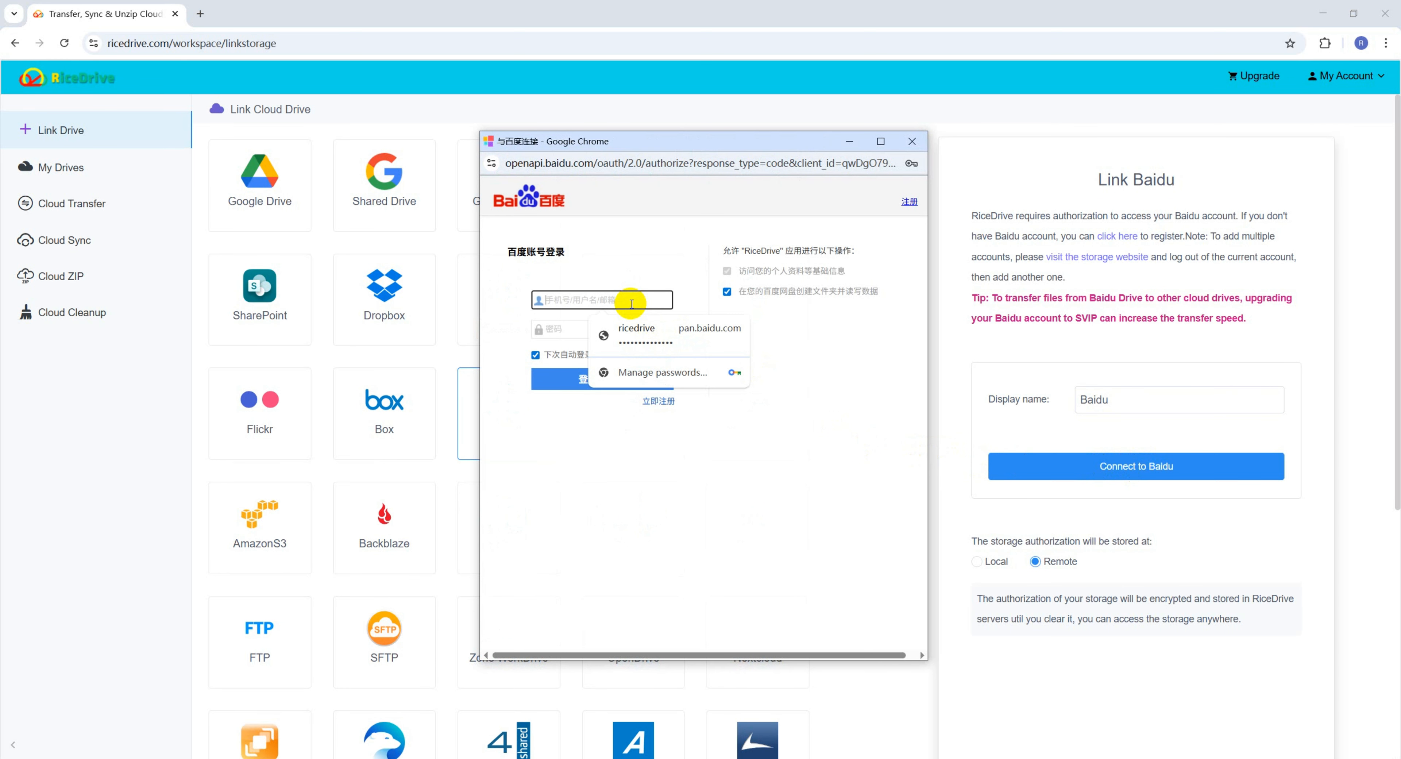
left_click(665, 335)
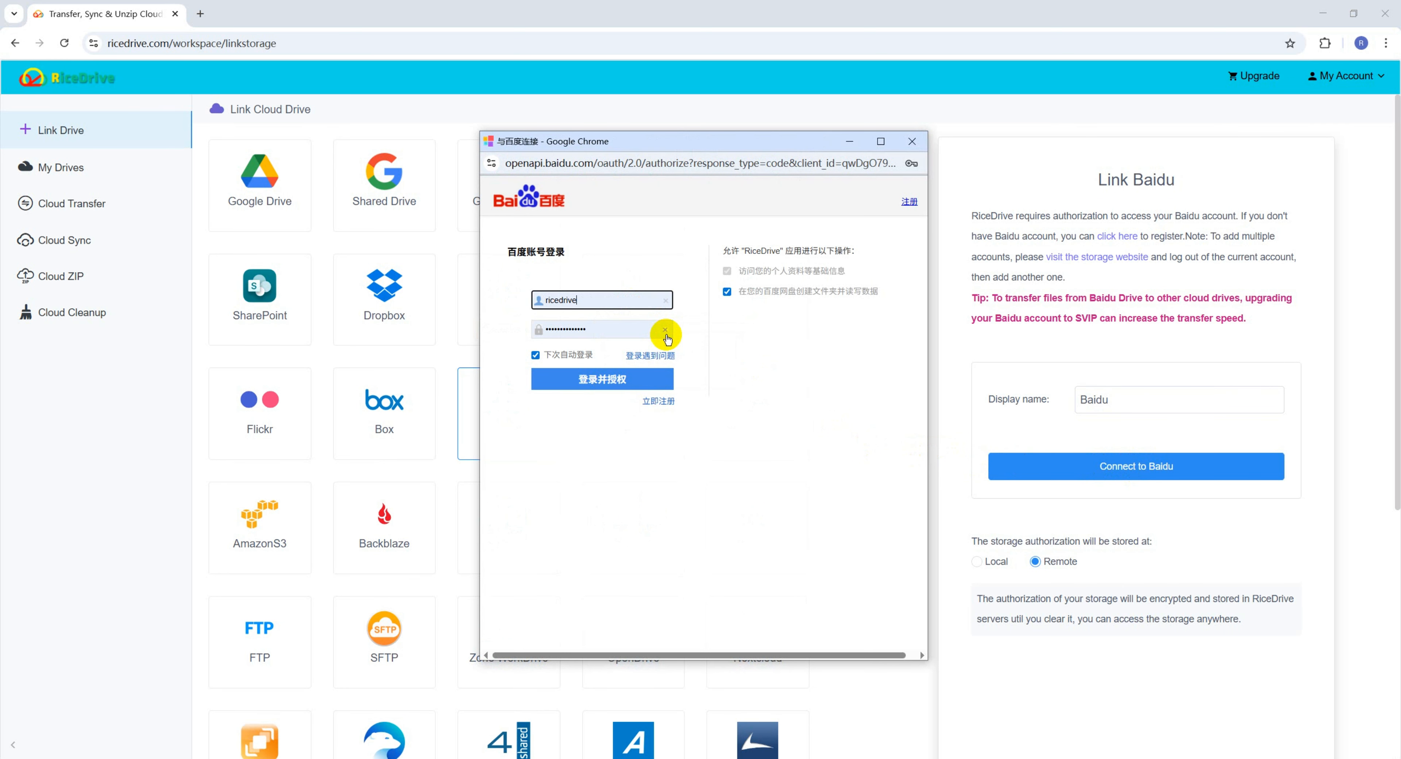
left_click(591, 384)
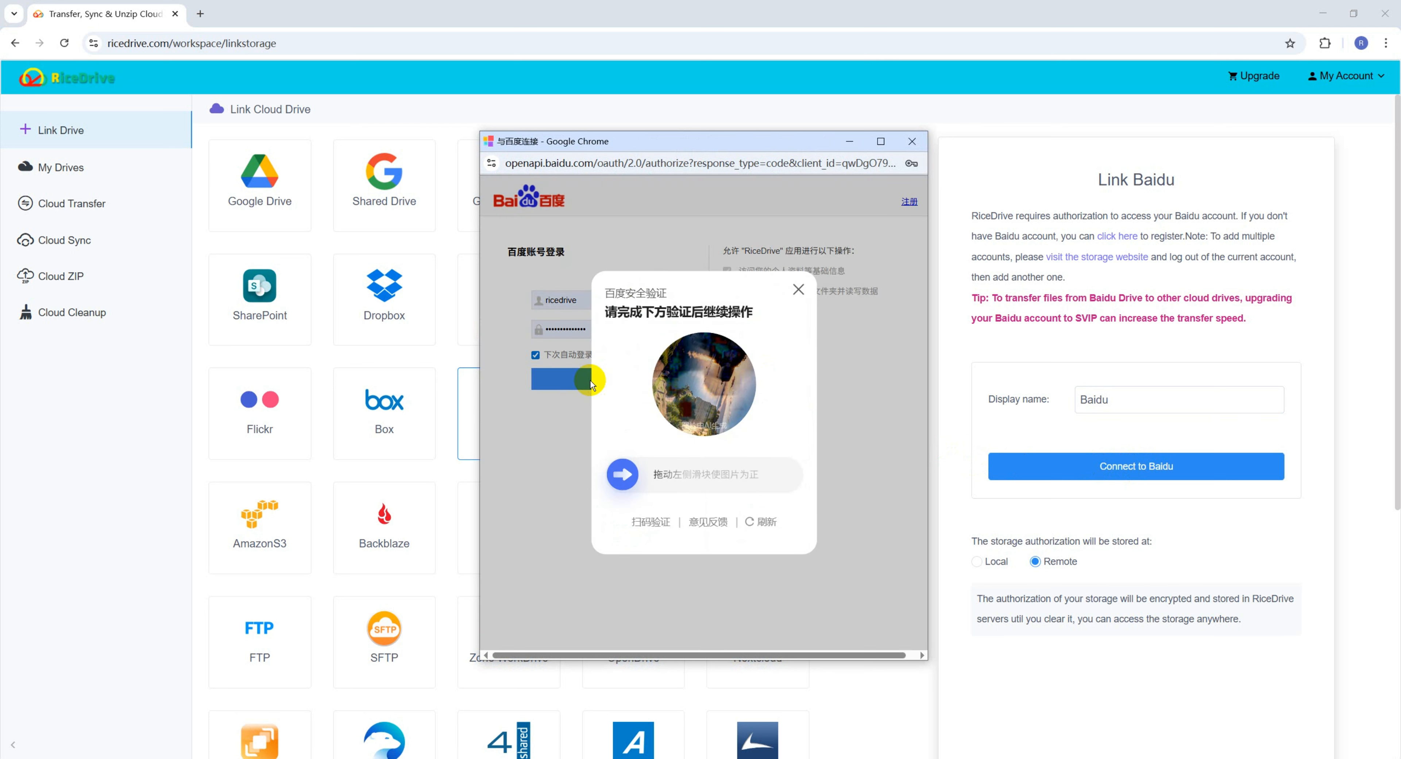
left_click_drag(623, 479, 753, 481)
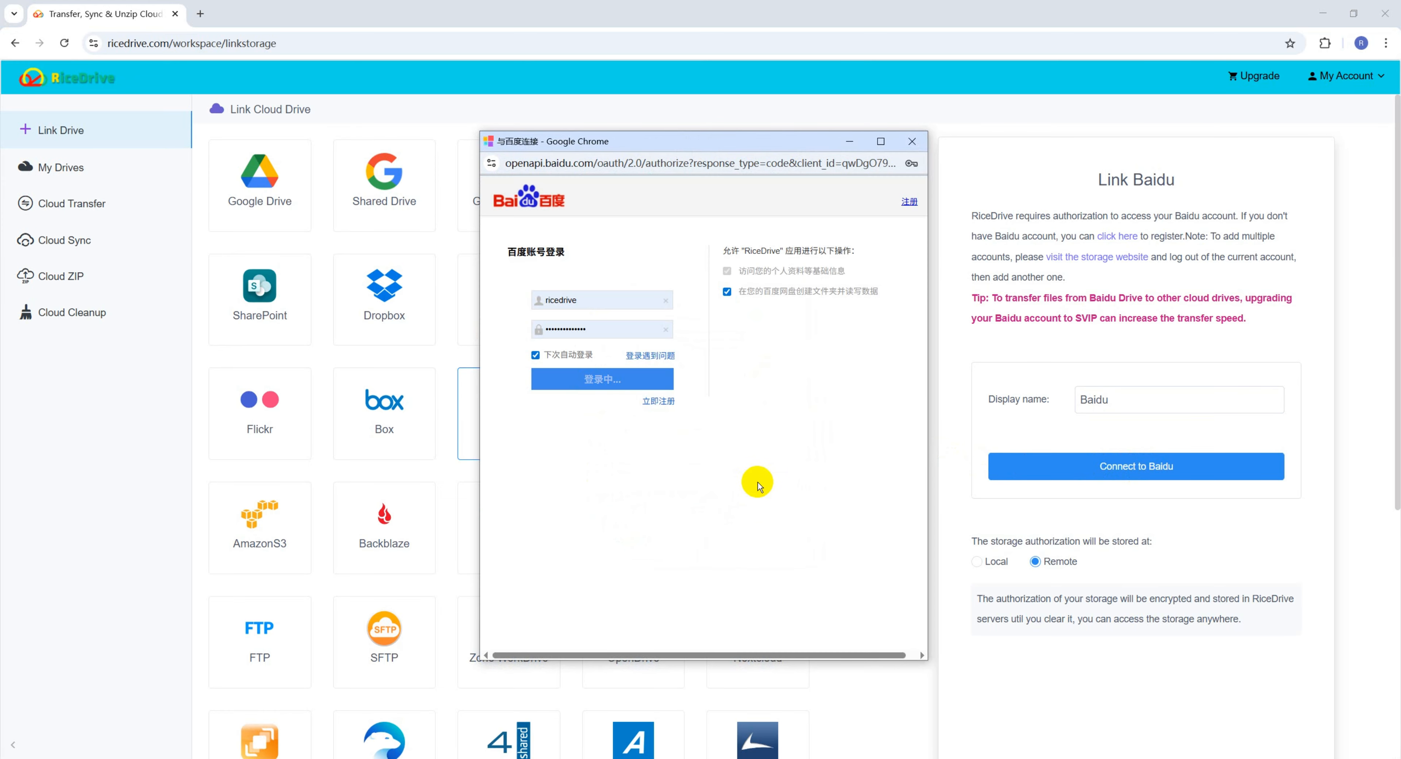
left_click_drag(626, 476, 756, 476)
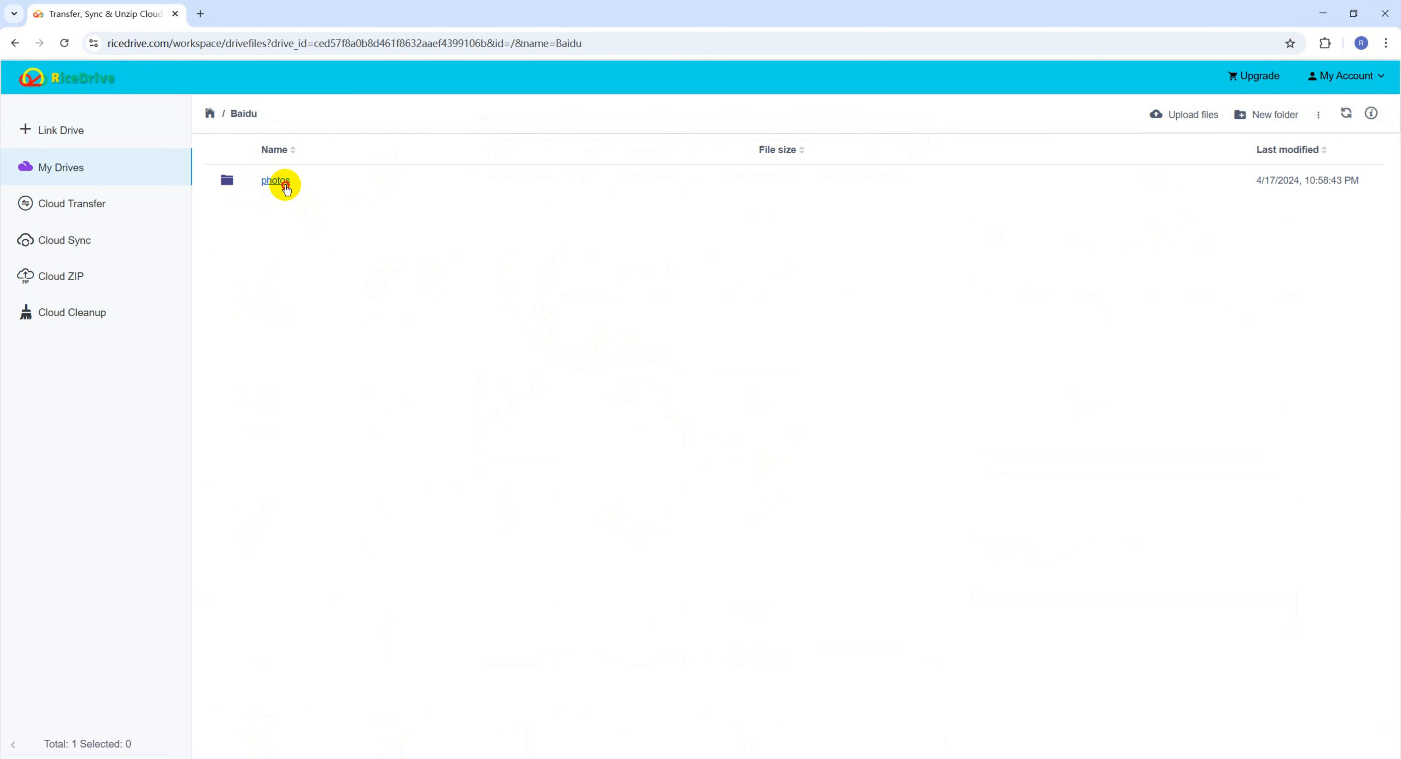
Step: Look through the files in the photos folder of the Baidu drive and return to the drive's root
left_click(287, 185)
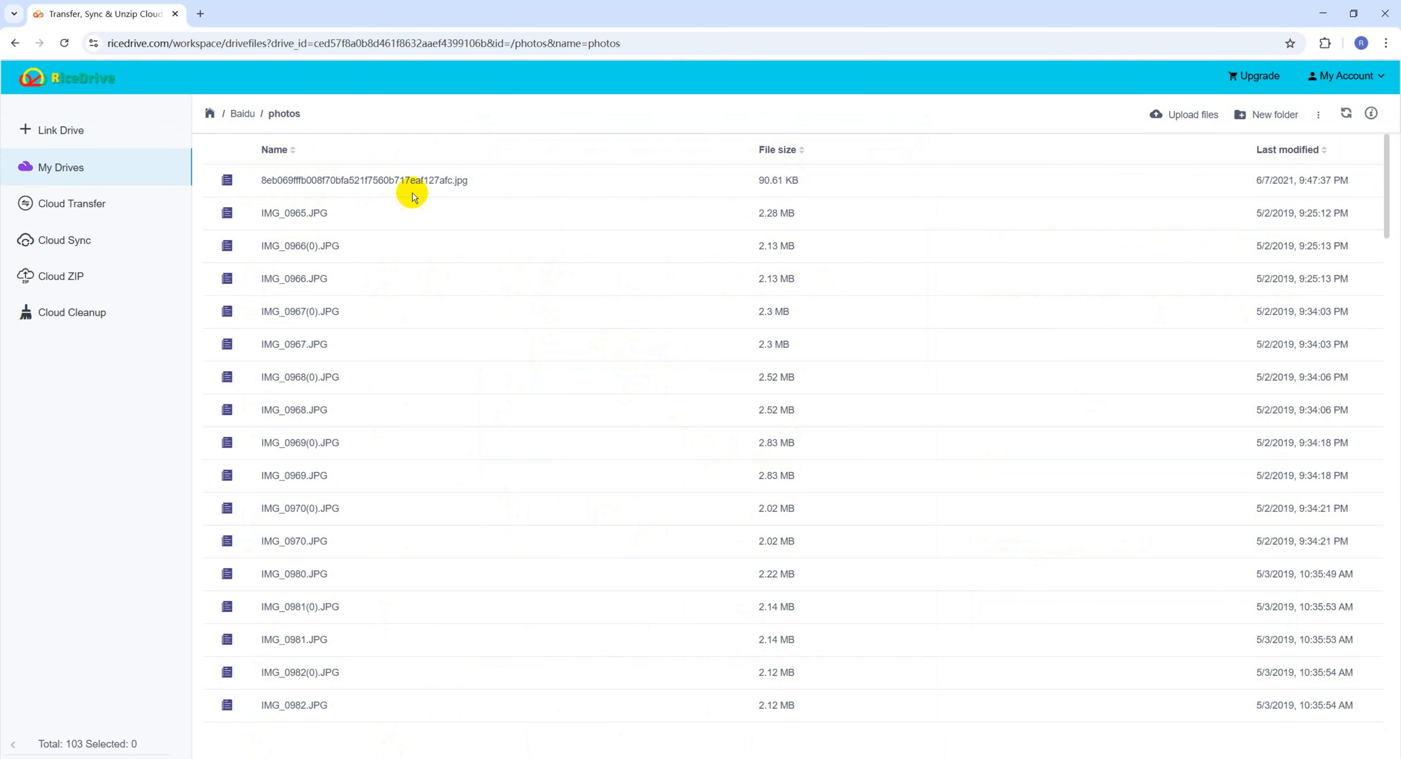
scroll(423, 202, "down", 3)
scroll(418, 210, "down", 10)
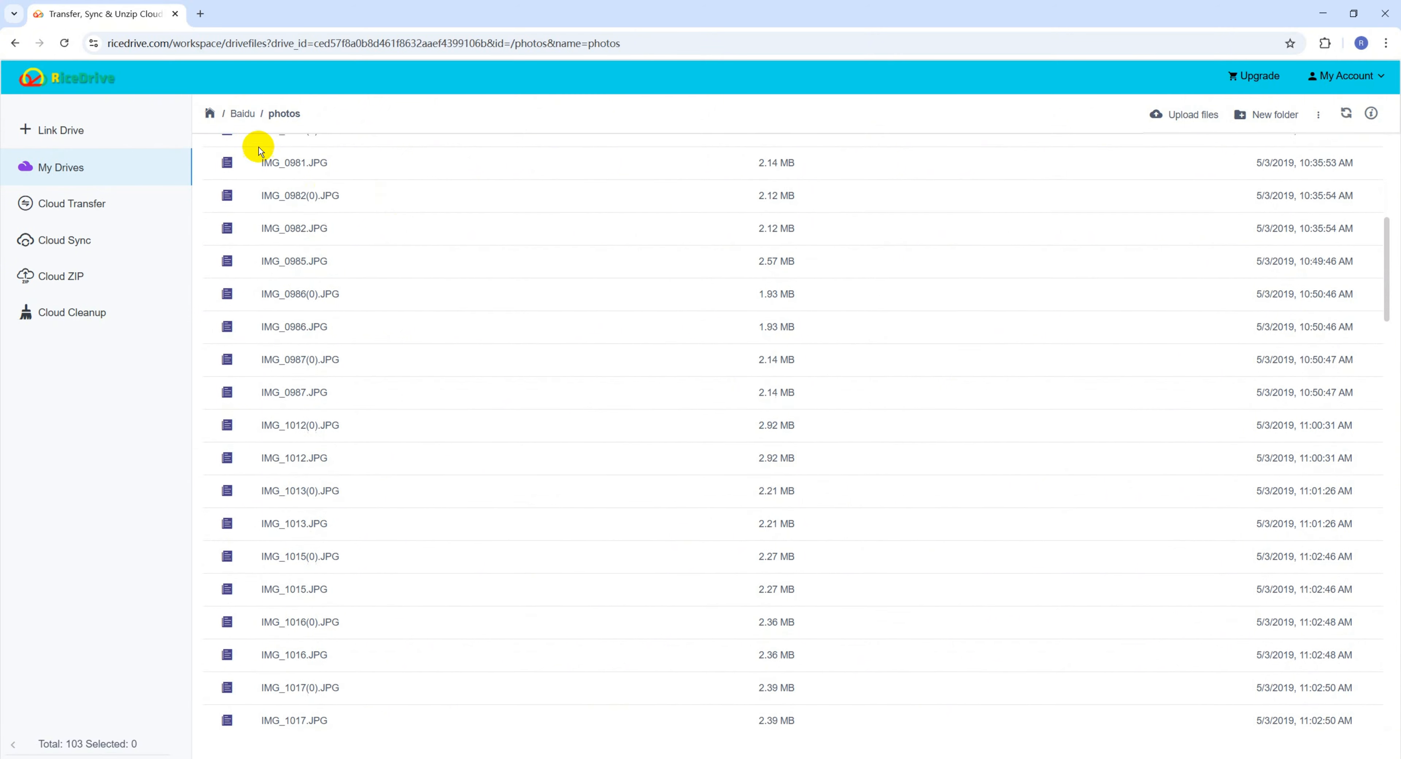
scroll(354, 225, "down", 15)
scroll(381, 300, "down", 5)
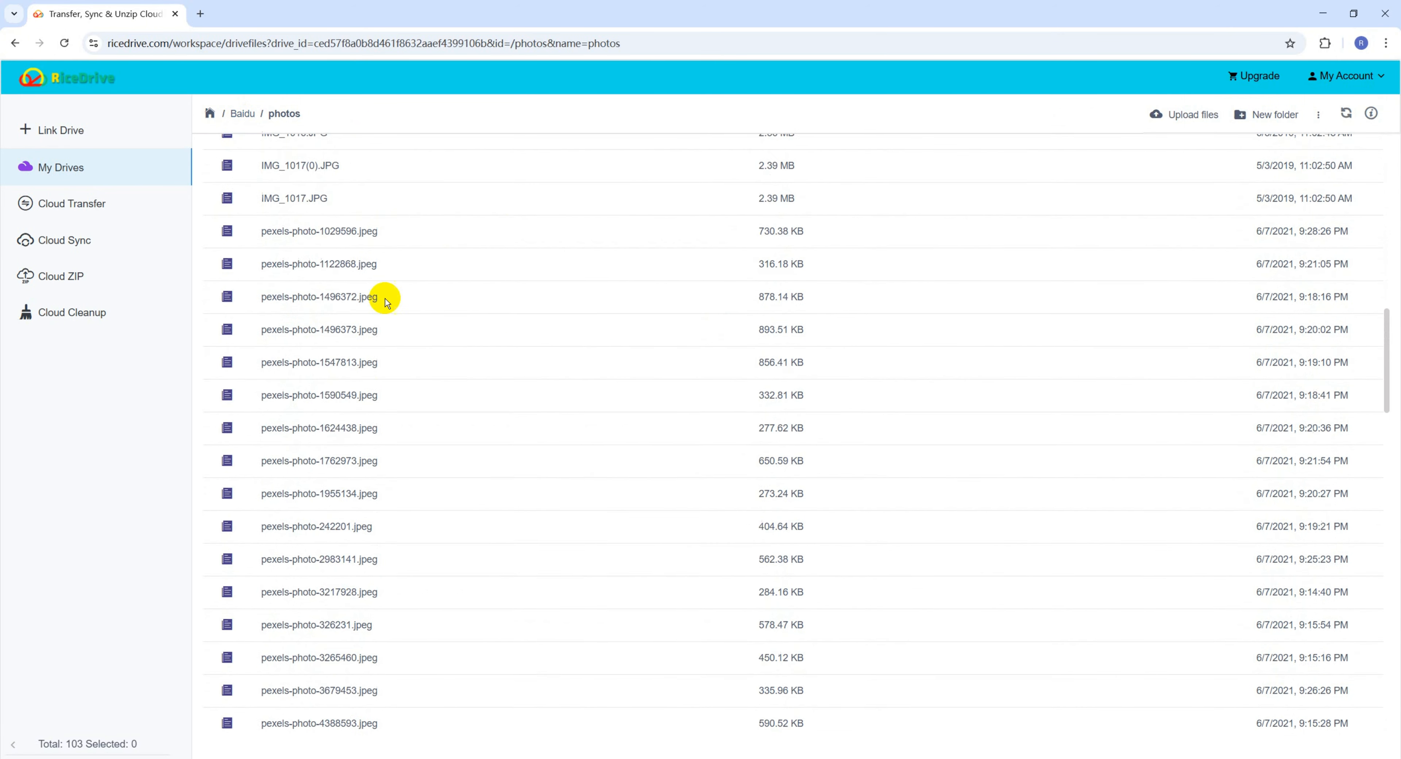
left_click(253, 119)
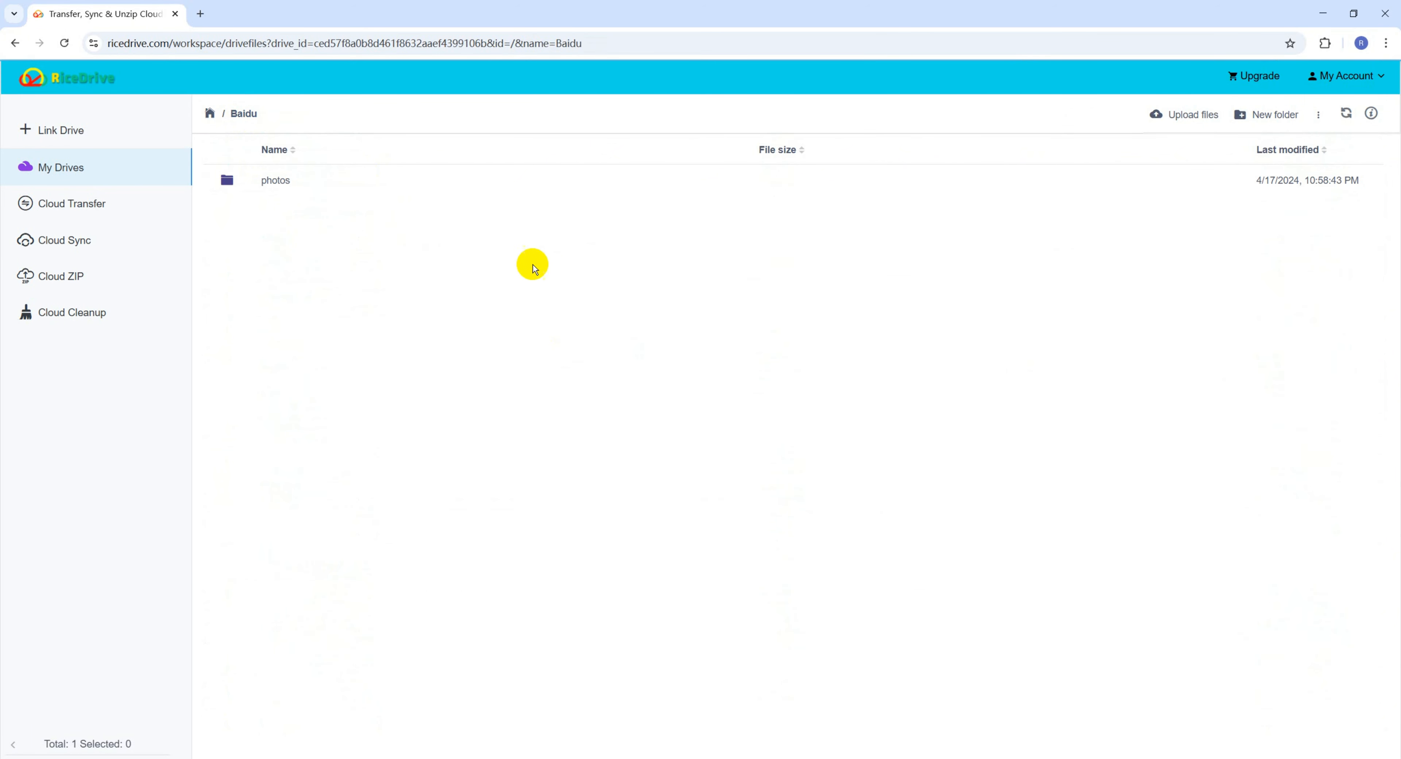
Step: Return to the list of linked drives and highlight the Baidu entry
left_click(481, 193)
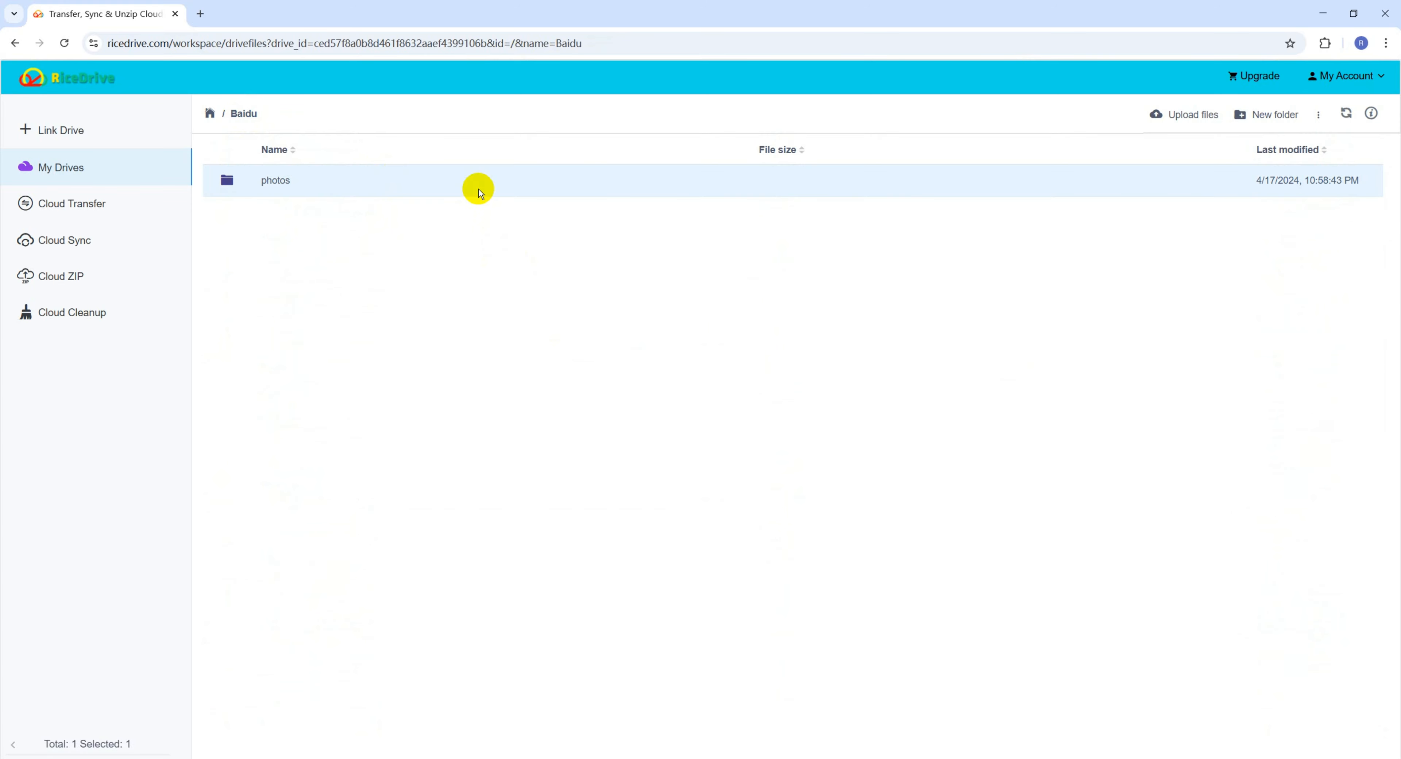
left_click(211, 116)
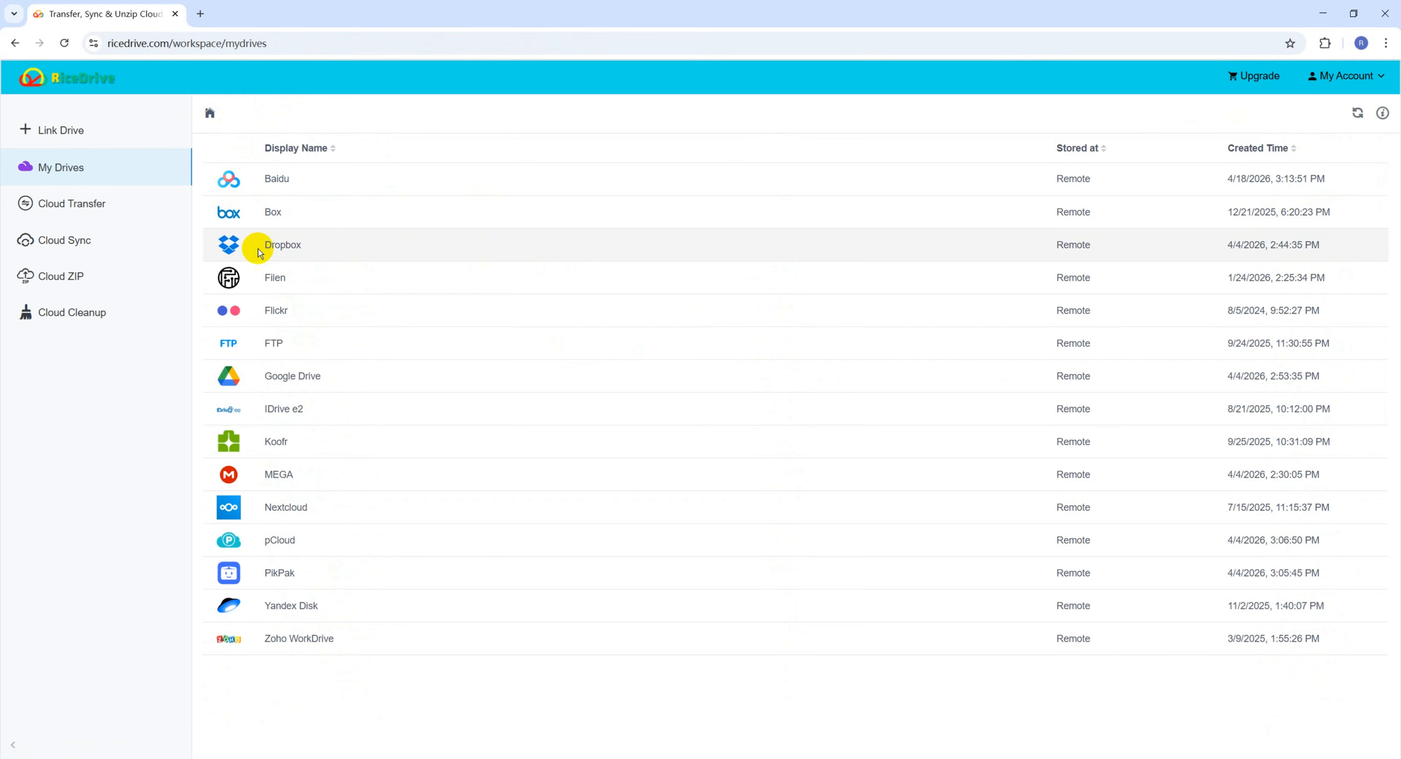
left_click(323, 182)
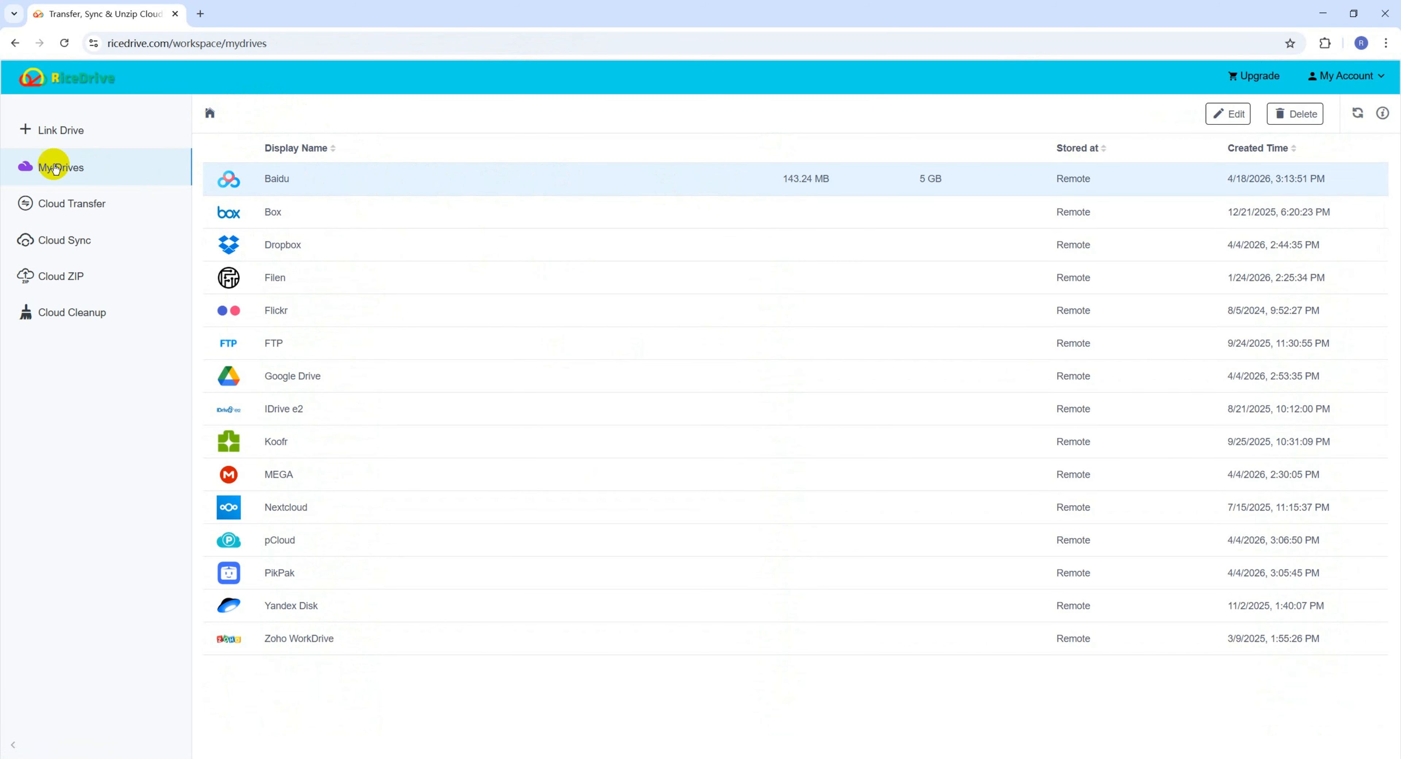
Step: Start linking a OneDrive account with the display name OneDrive
left_click(48, 130)
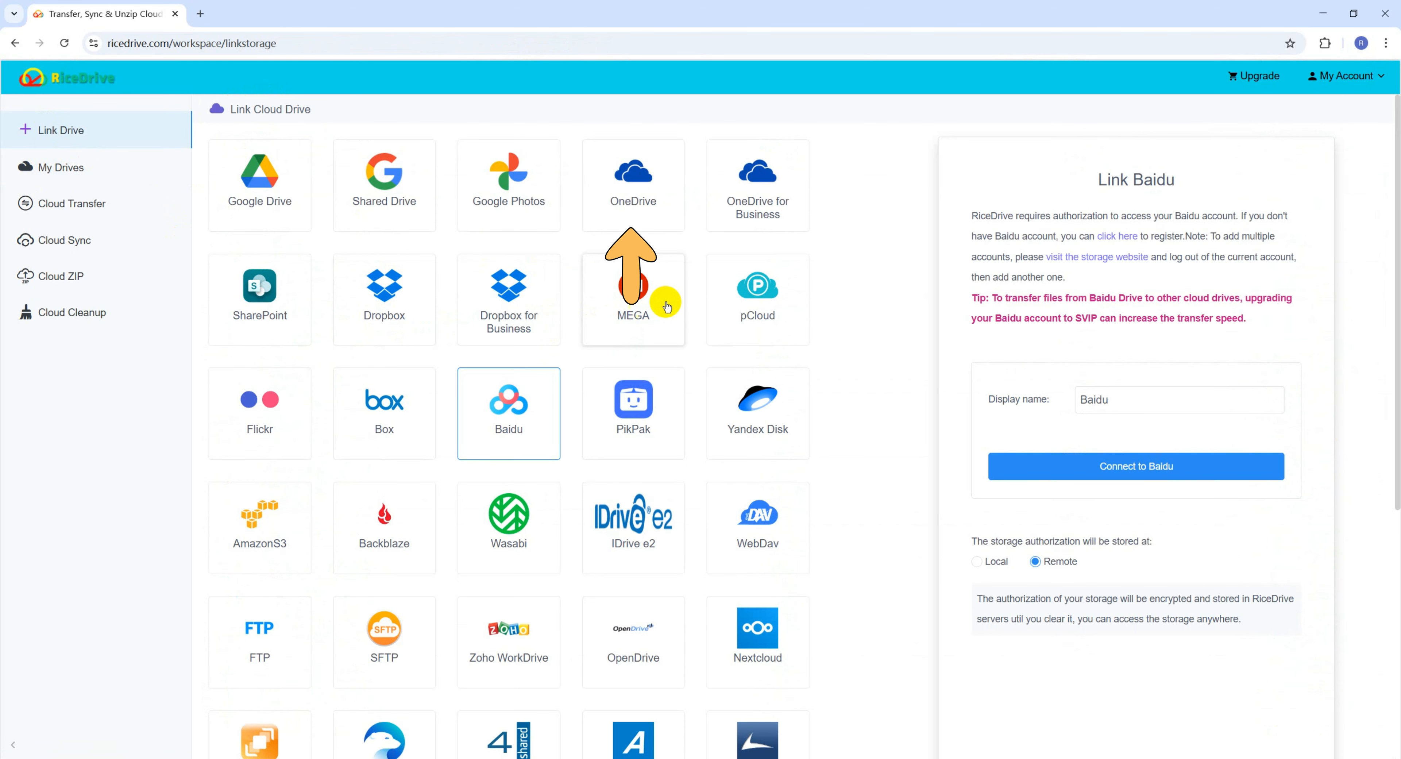
left_click(644, 215)
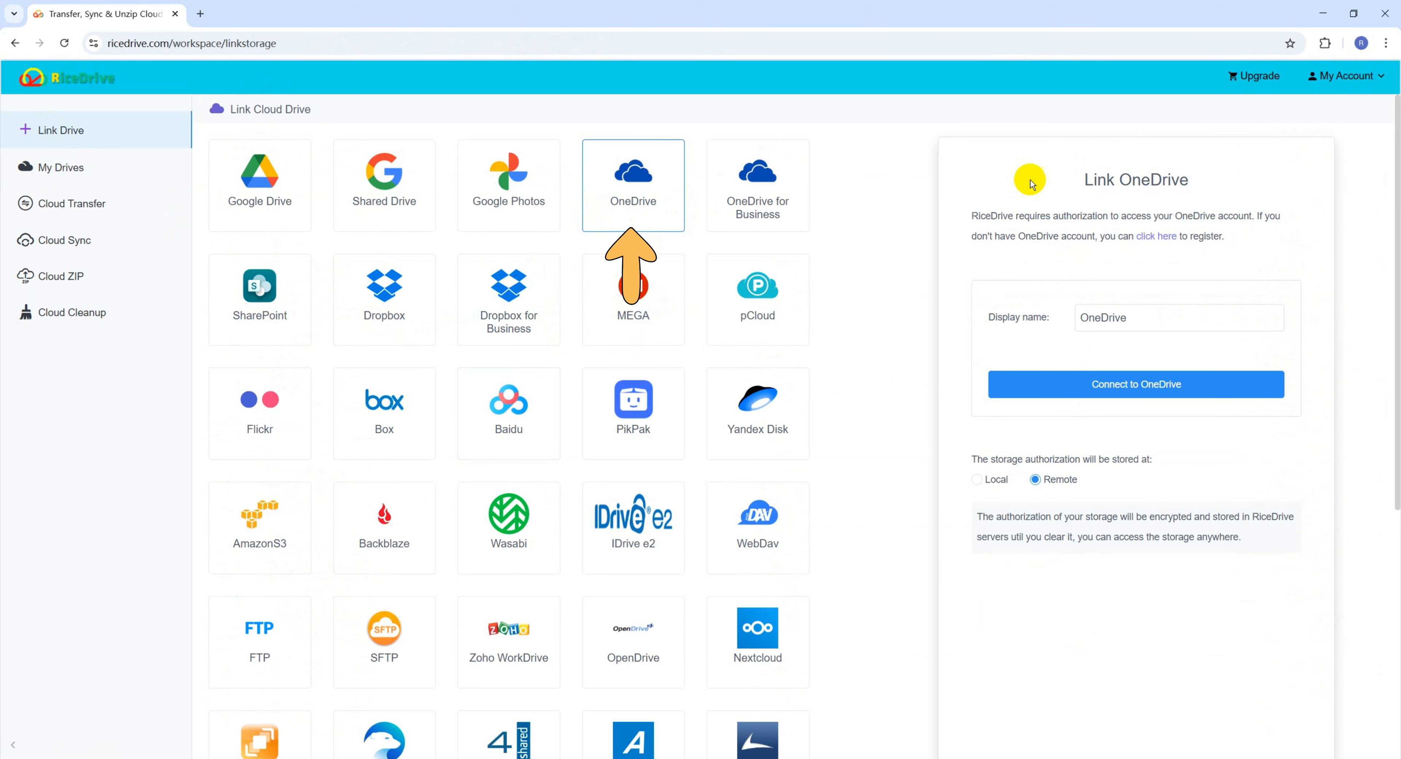
left_click_drag(1074, 180, 1224, 173)
left_click(1161, 179)
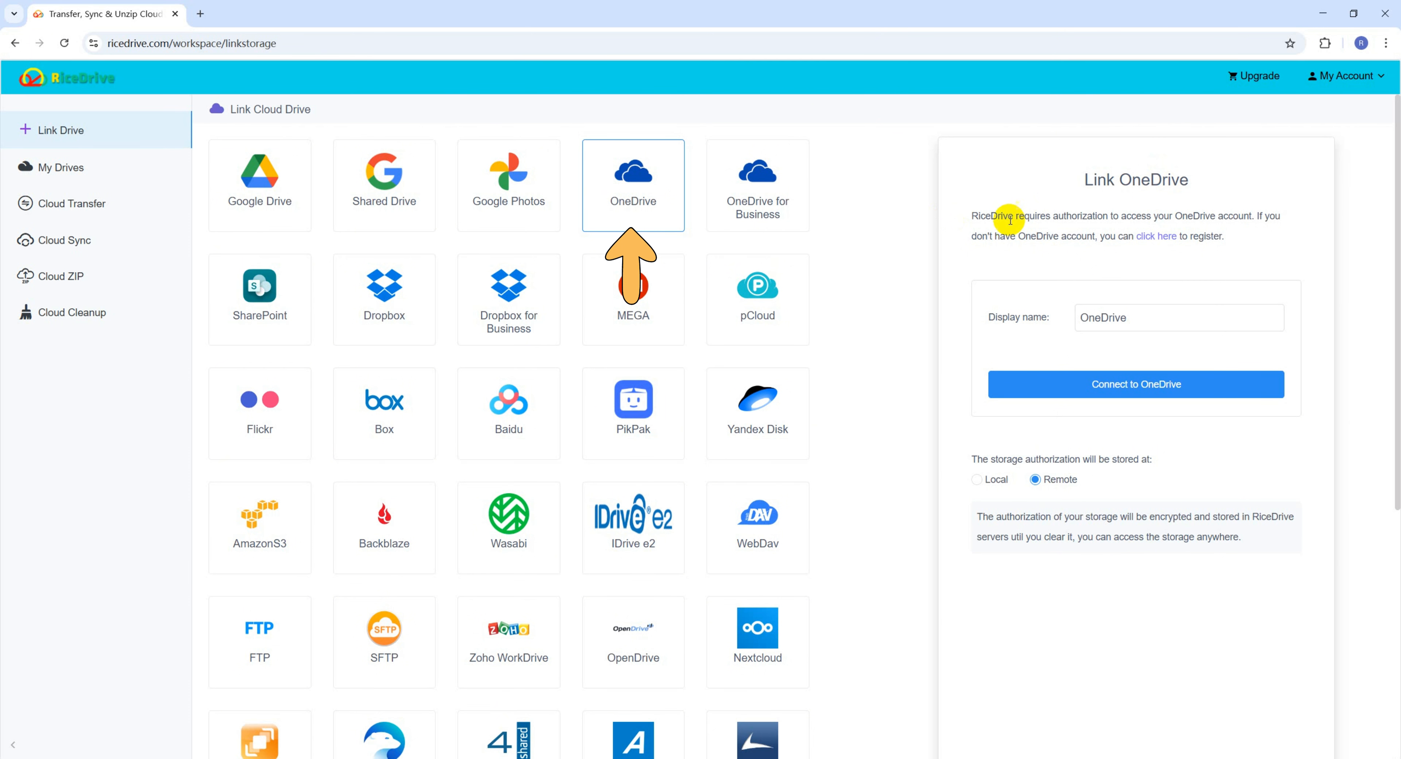
left_click(1151, 316)
left_click_drag(1152, 316, 1011, 328)
left_click(1124, 320)
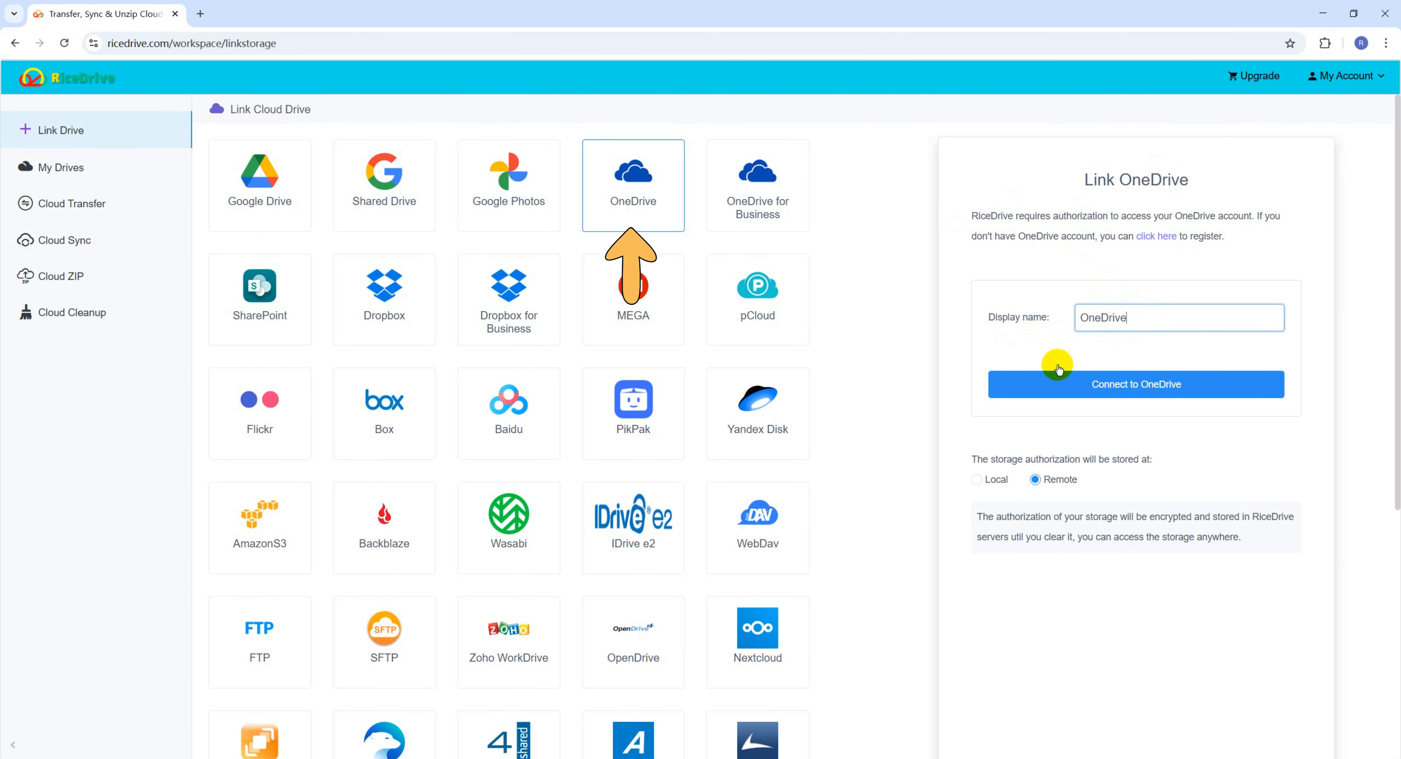
left_click(1142, 392)
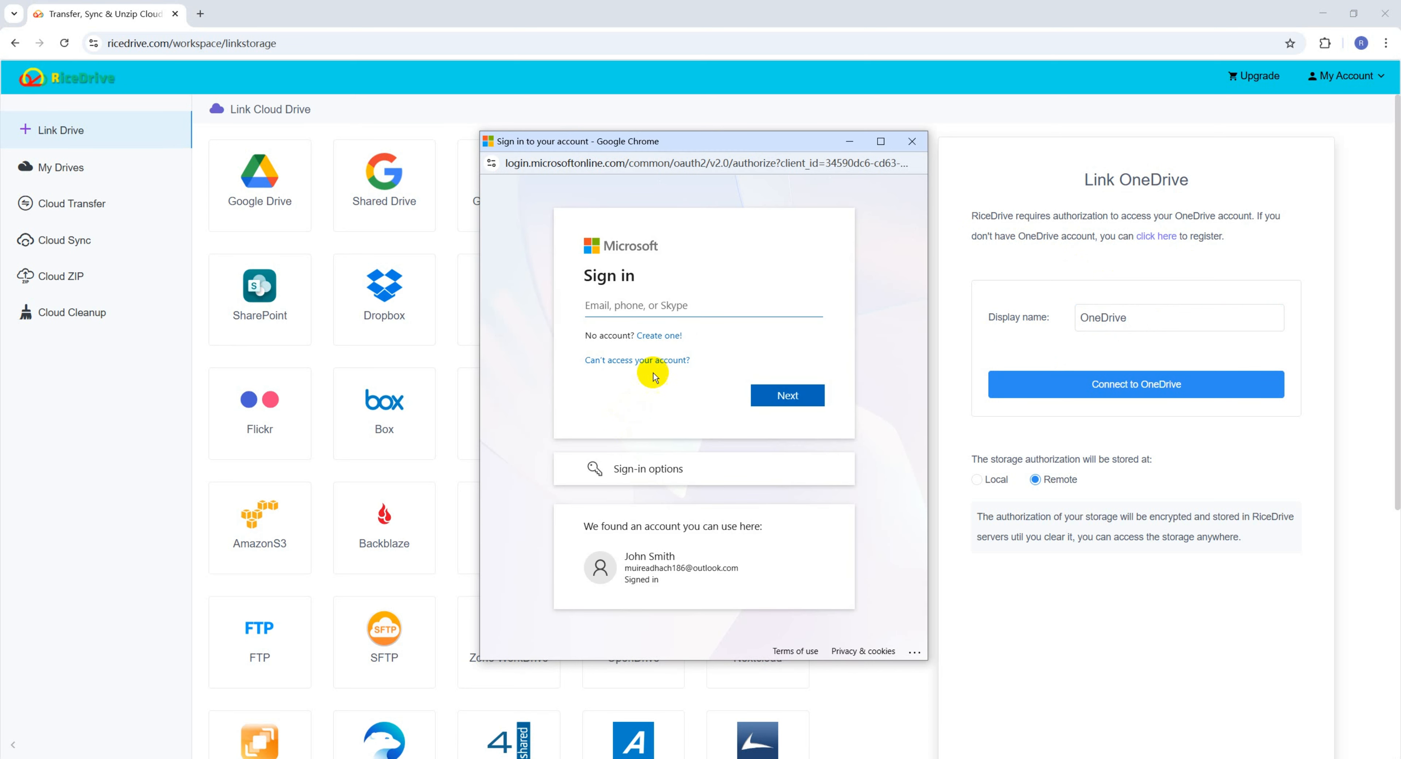
Step: Authorize OneDrive with the already signed-in Microsoft account and accept the permissions RiceDrive requests
left_click(648, 300)
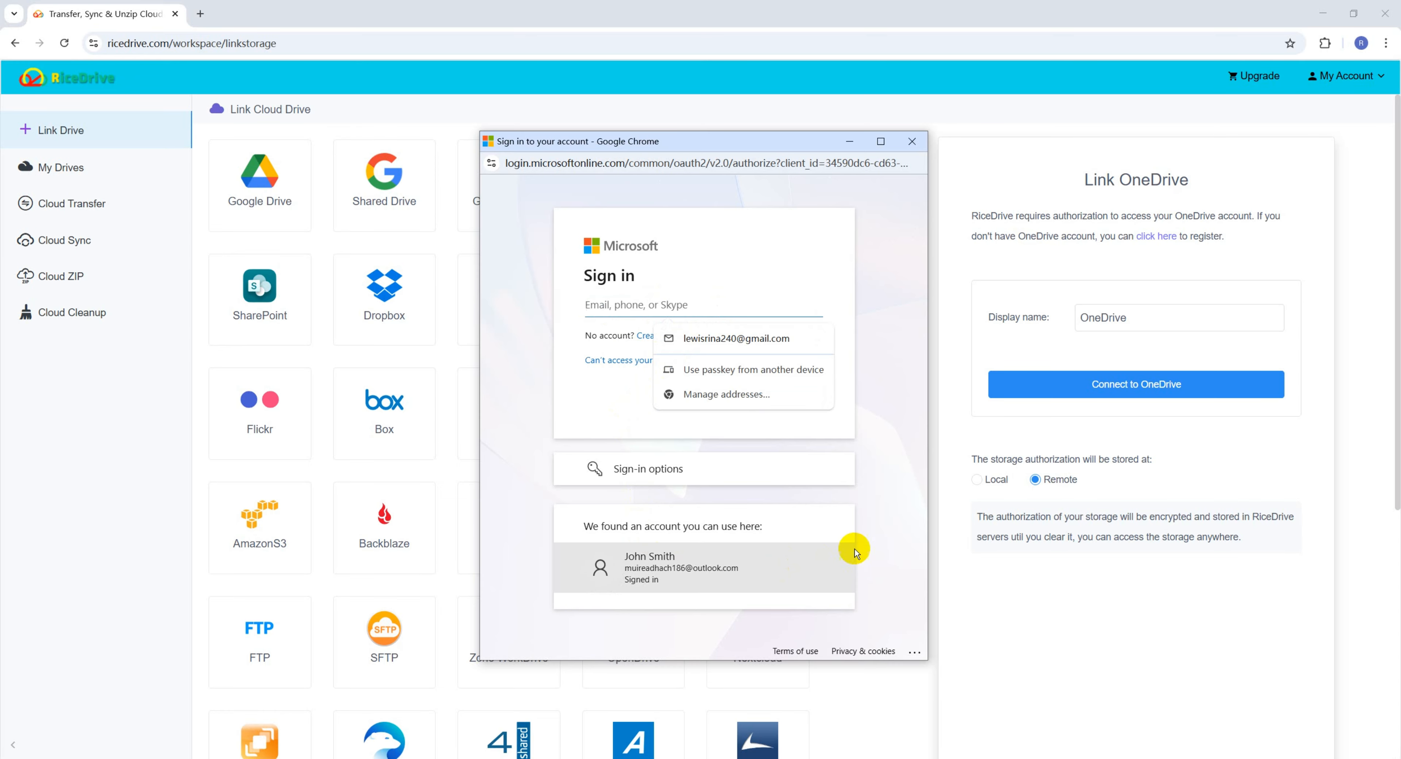
left_click(832, 522)
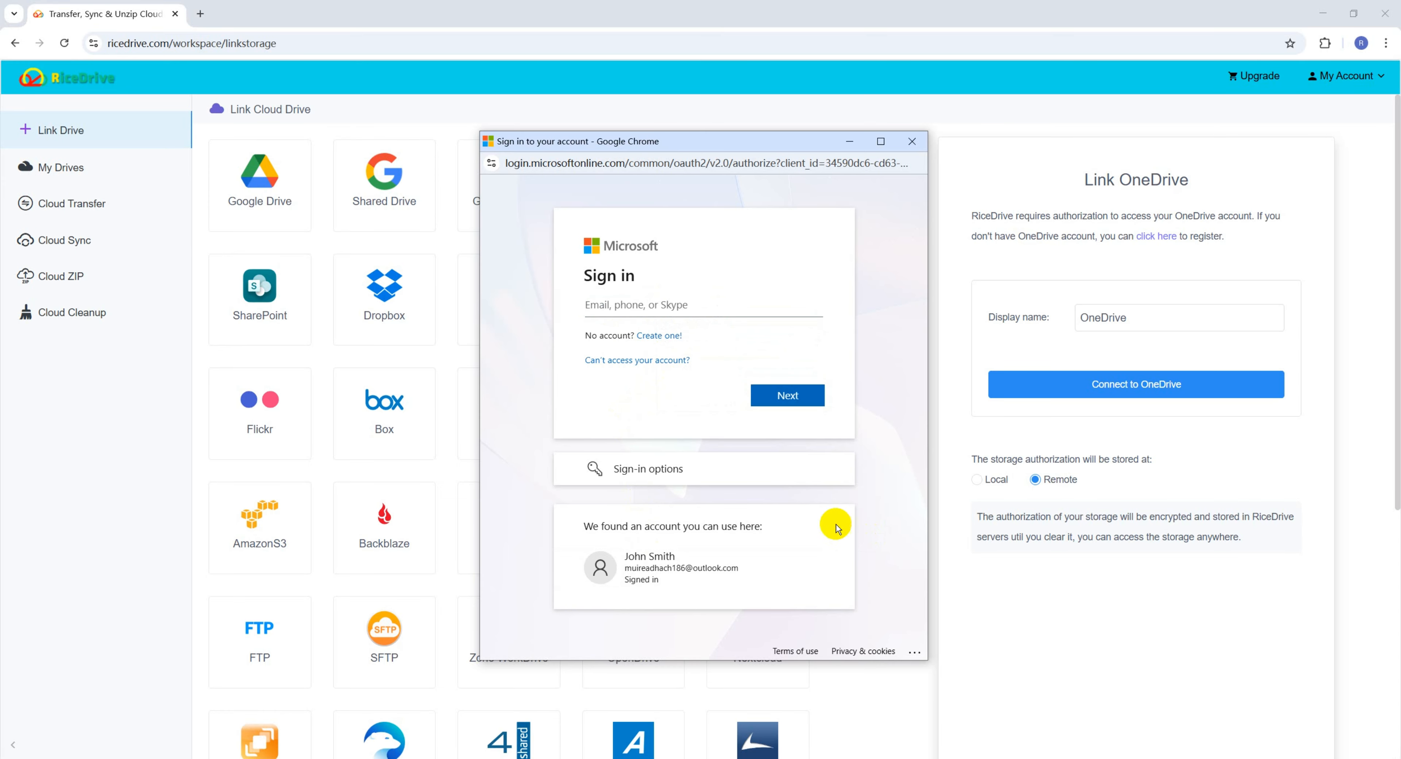
left_click(680, 564)
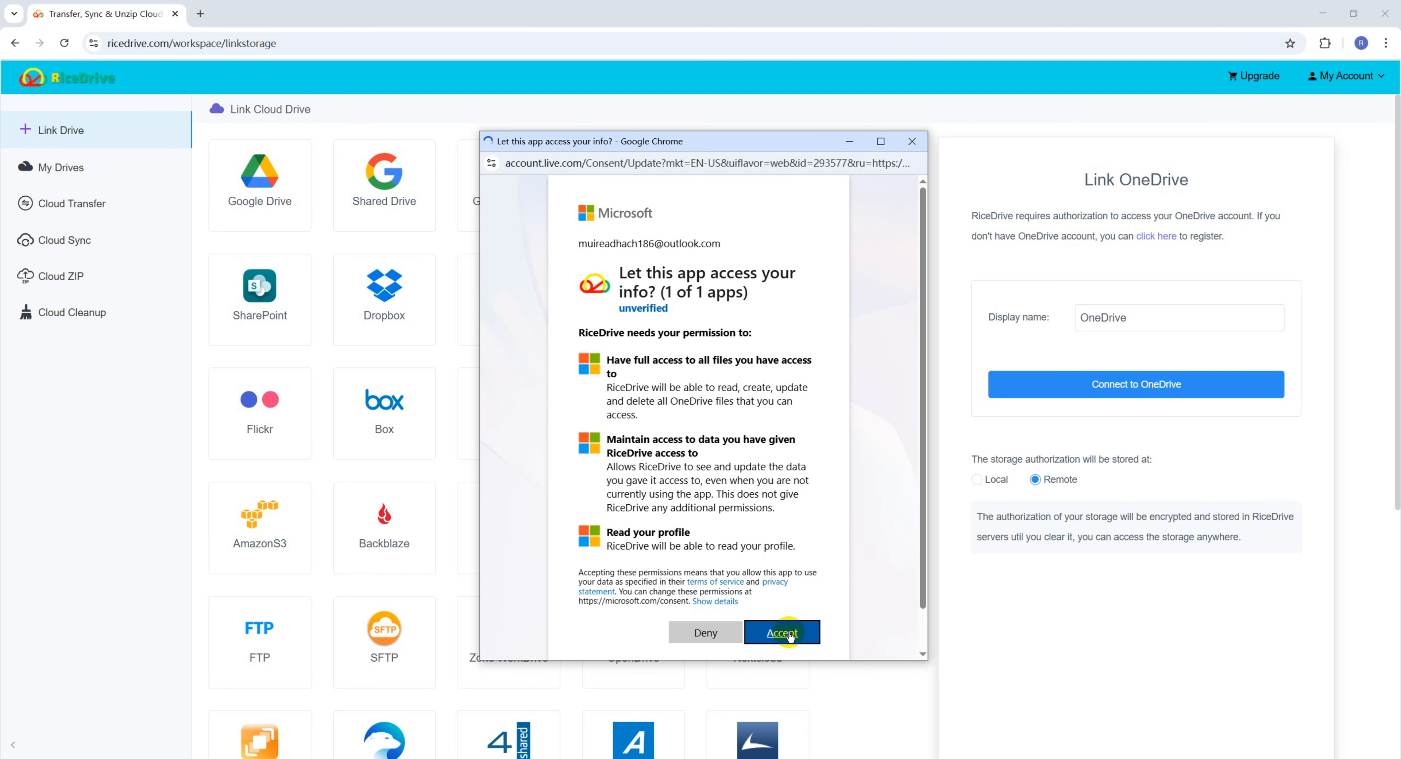
left_click(783, 632)
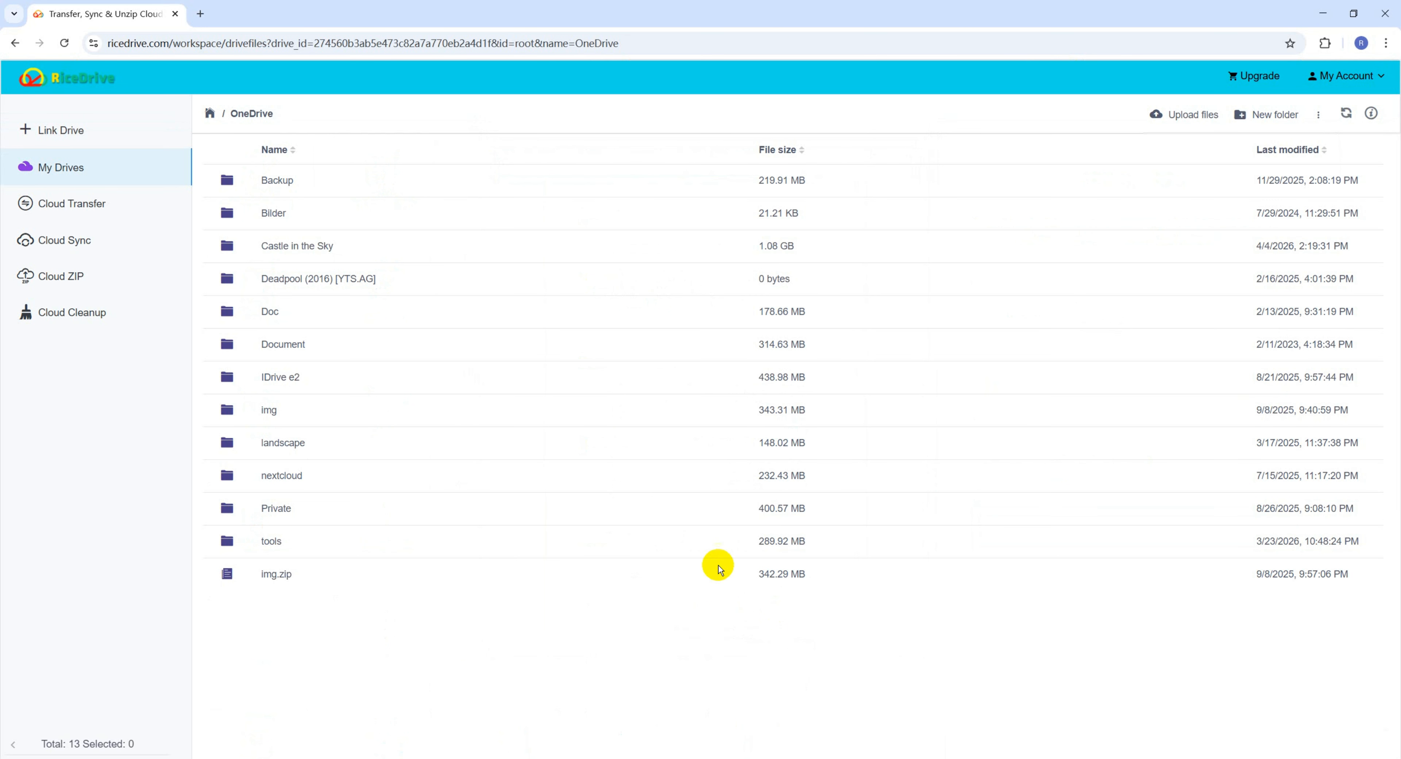
Step: Look over the OneDrive folders, and check the OneDrive and Baidu entries in the list of linked drives
left_click(459, 247)
left_click(450, 313)
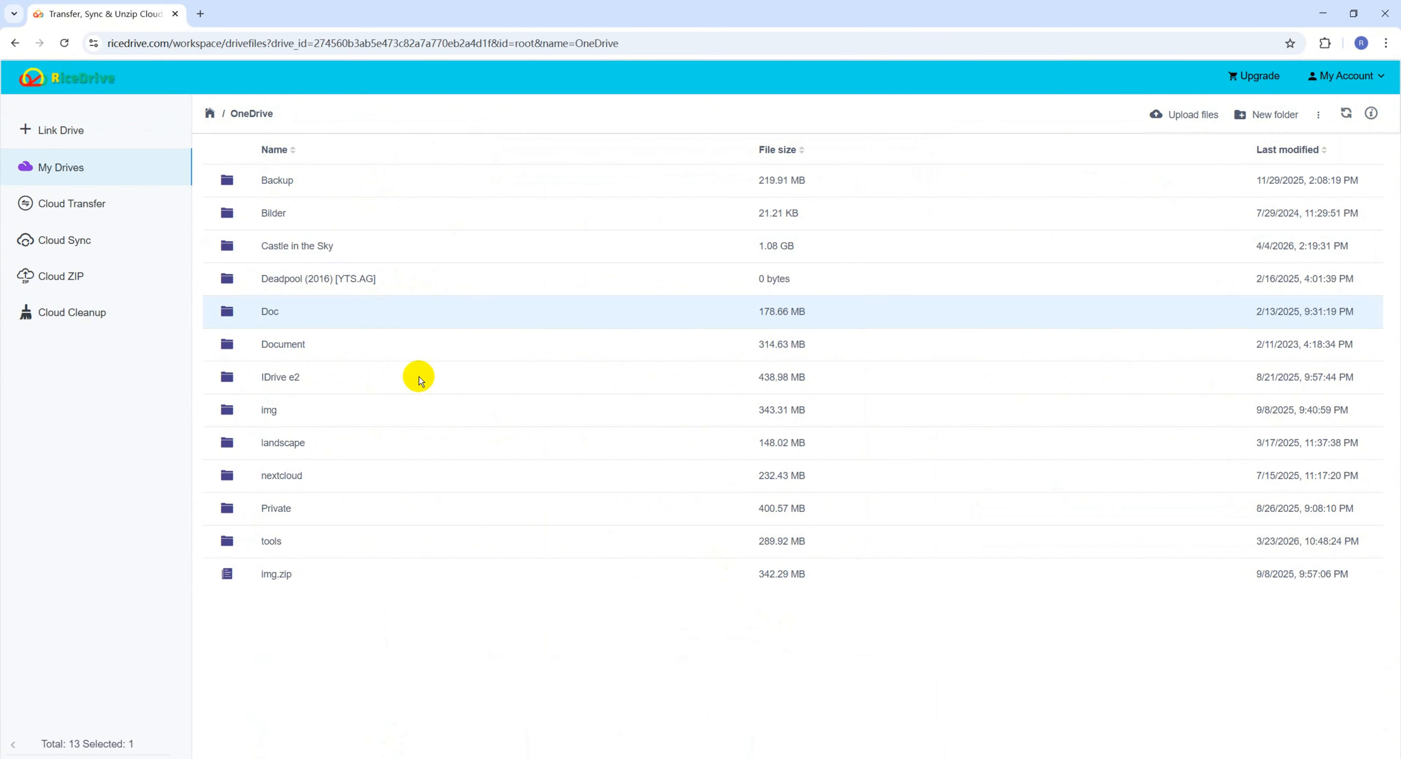
left_click(420, 377)
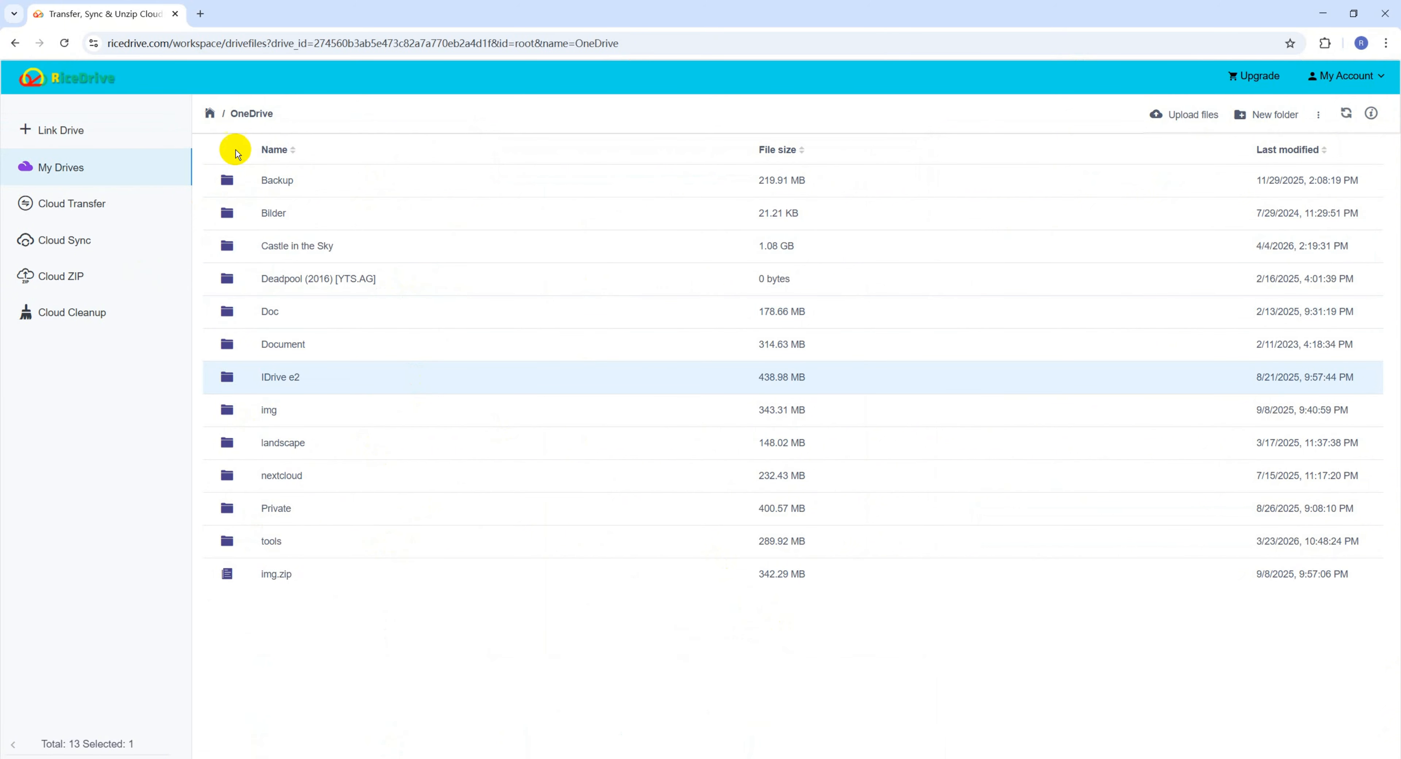
left_click(212, 114)
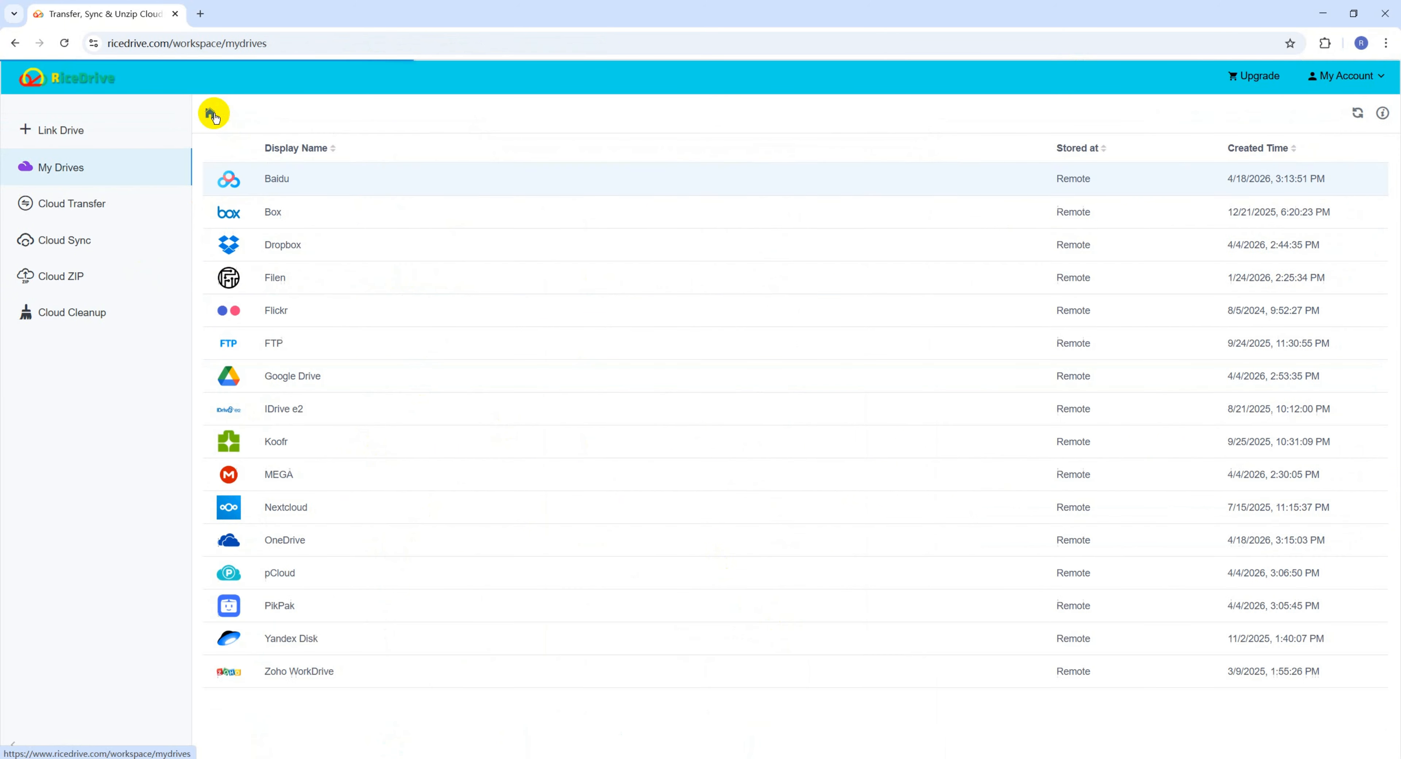
left_click(353, 538)
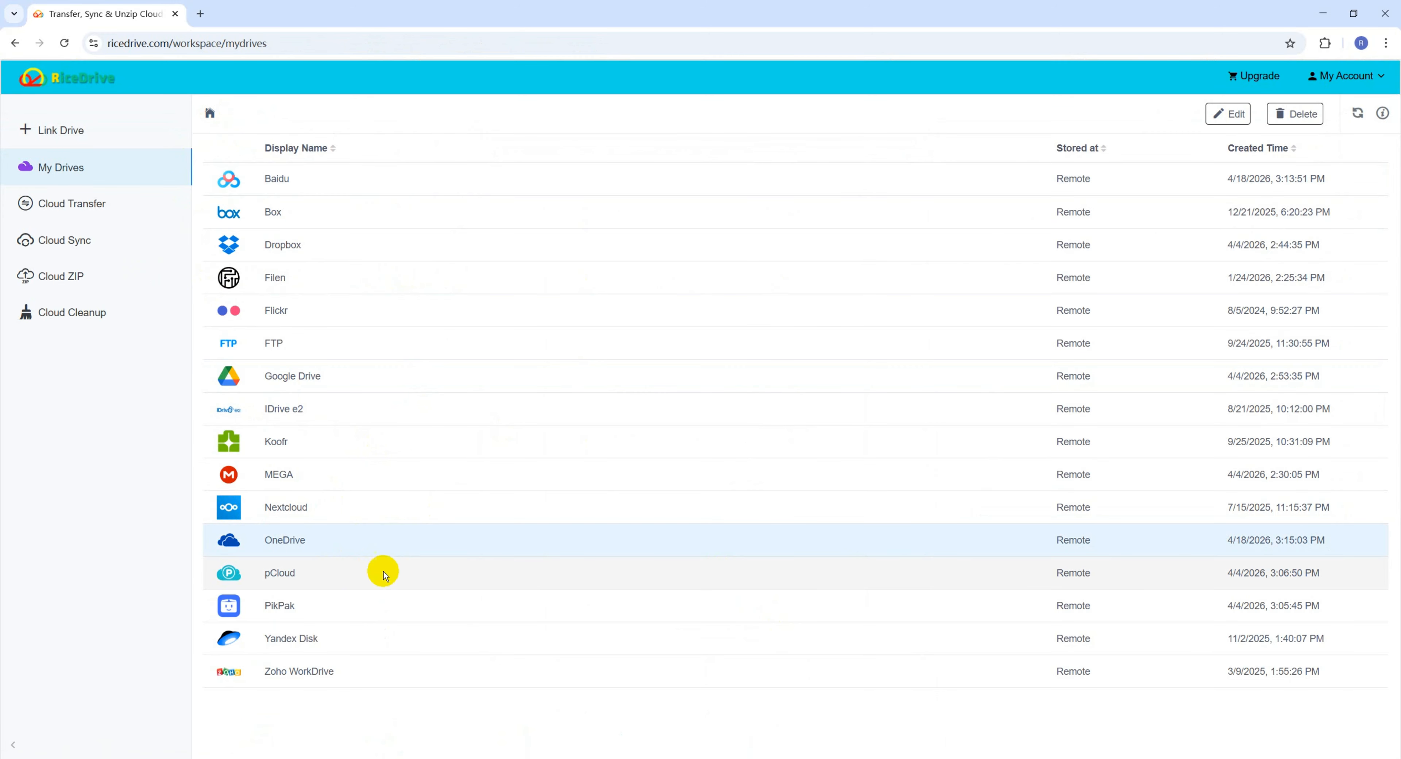
left_click(405, 182)
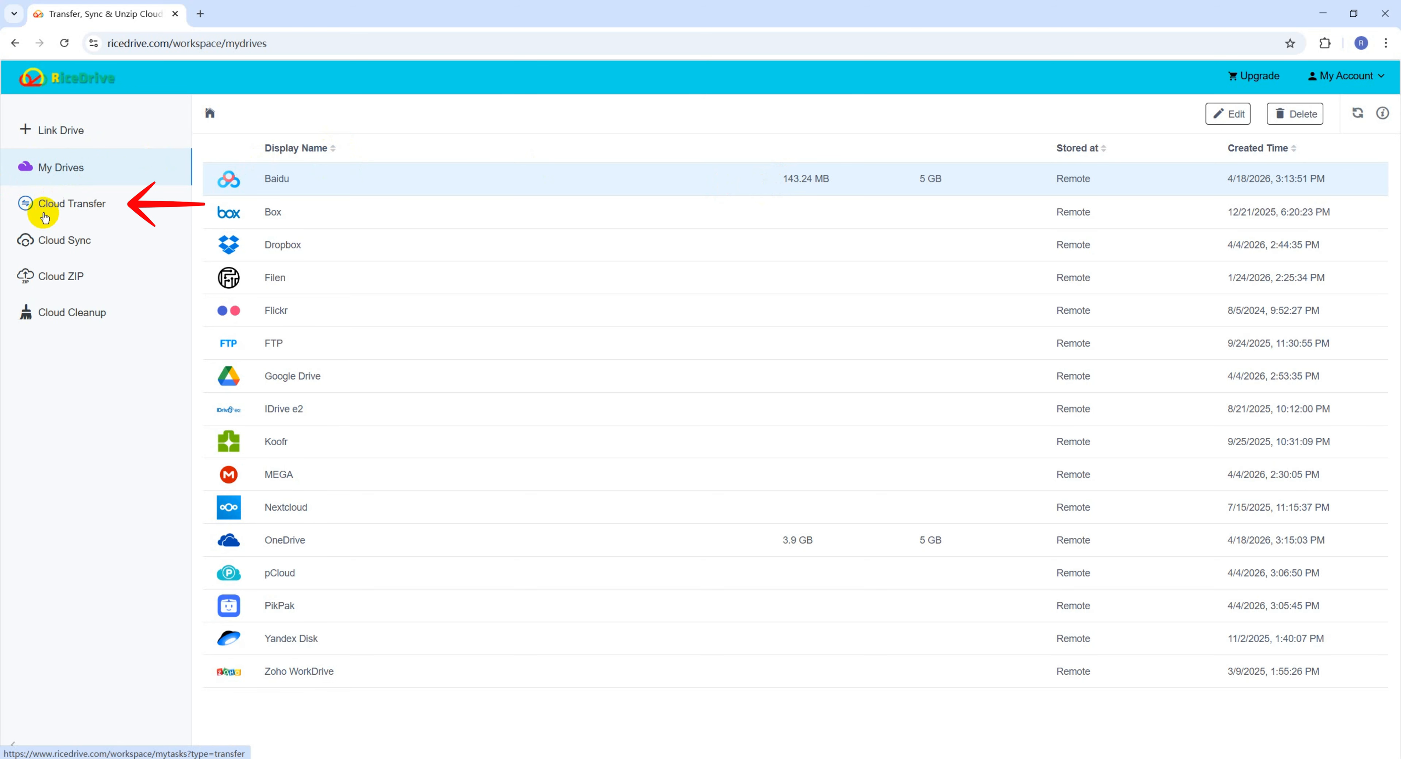
Step: Create a new cloud transfer with Baidu as the source drive
left_click(62, 210)
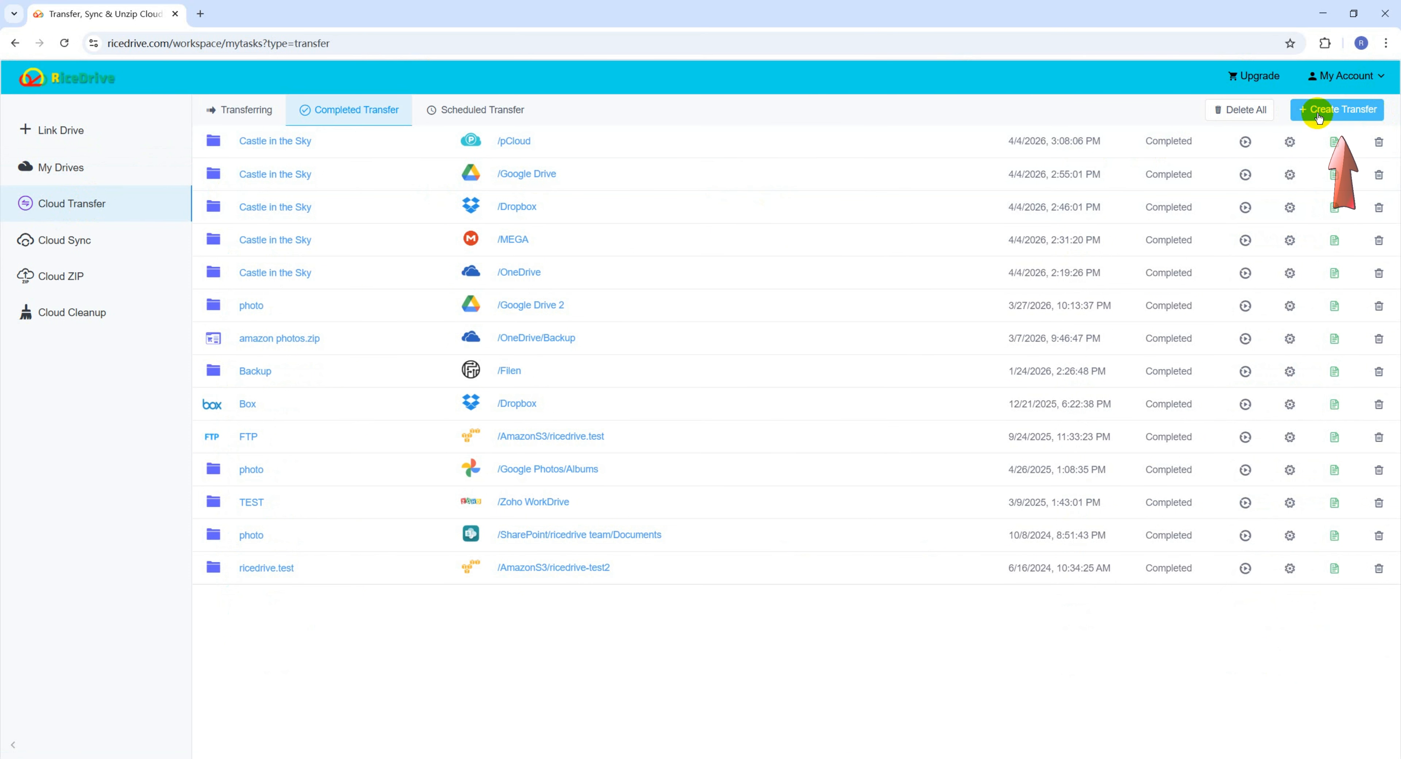
left_click(1348, 115)
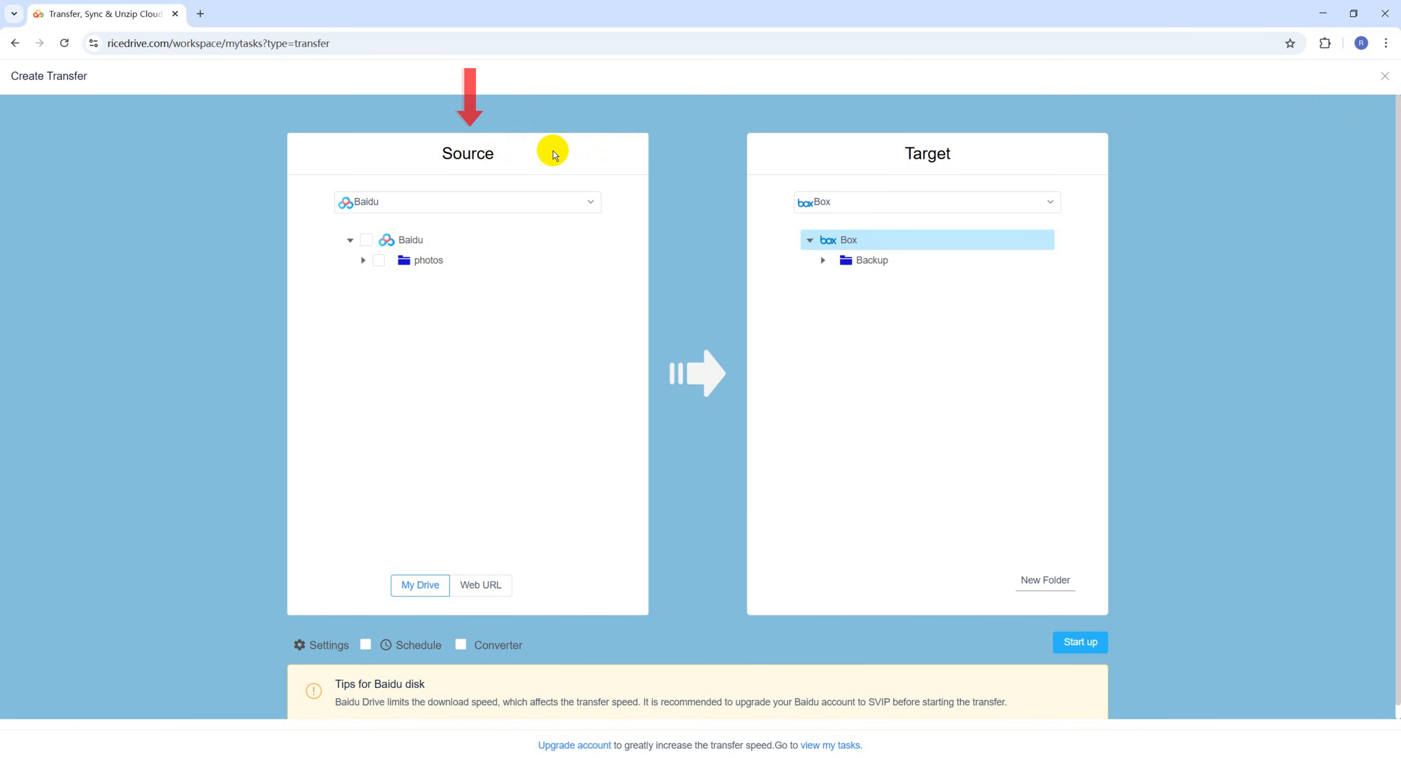
left_click_drag(435, 155, 516, 153)
left_click(463, 154)
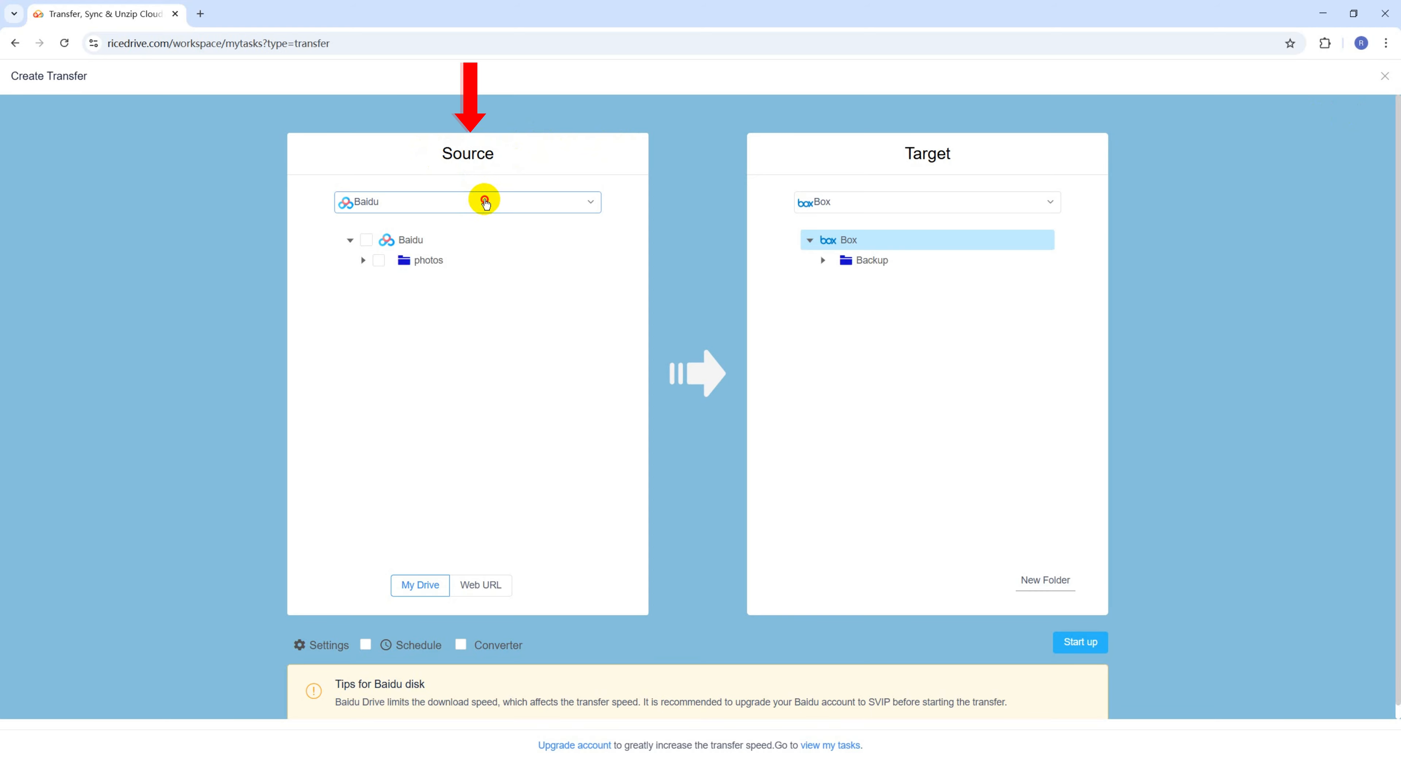
left_click(486, 204)
left_click(484, 199)
left_click(484, 200)
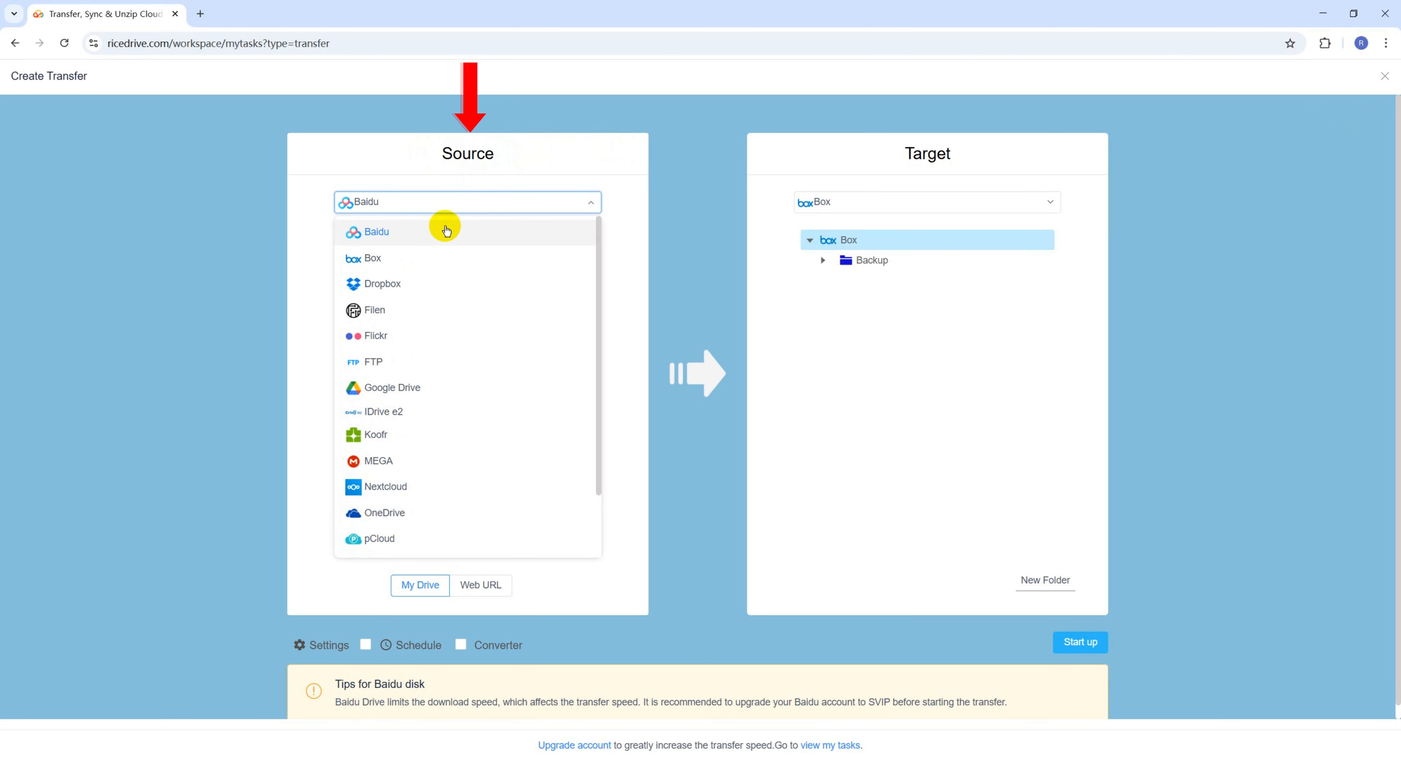
left_click(446, 231)
Step: Include the whole photos folder as the transfer's source and expand it to review its files
left_click(379, 260)
left_click(362, 261)
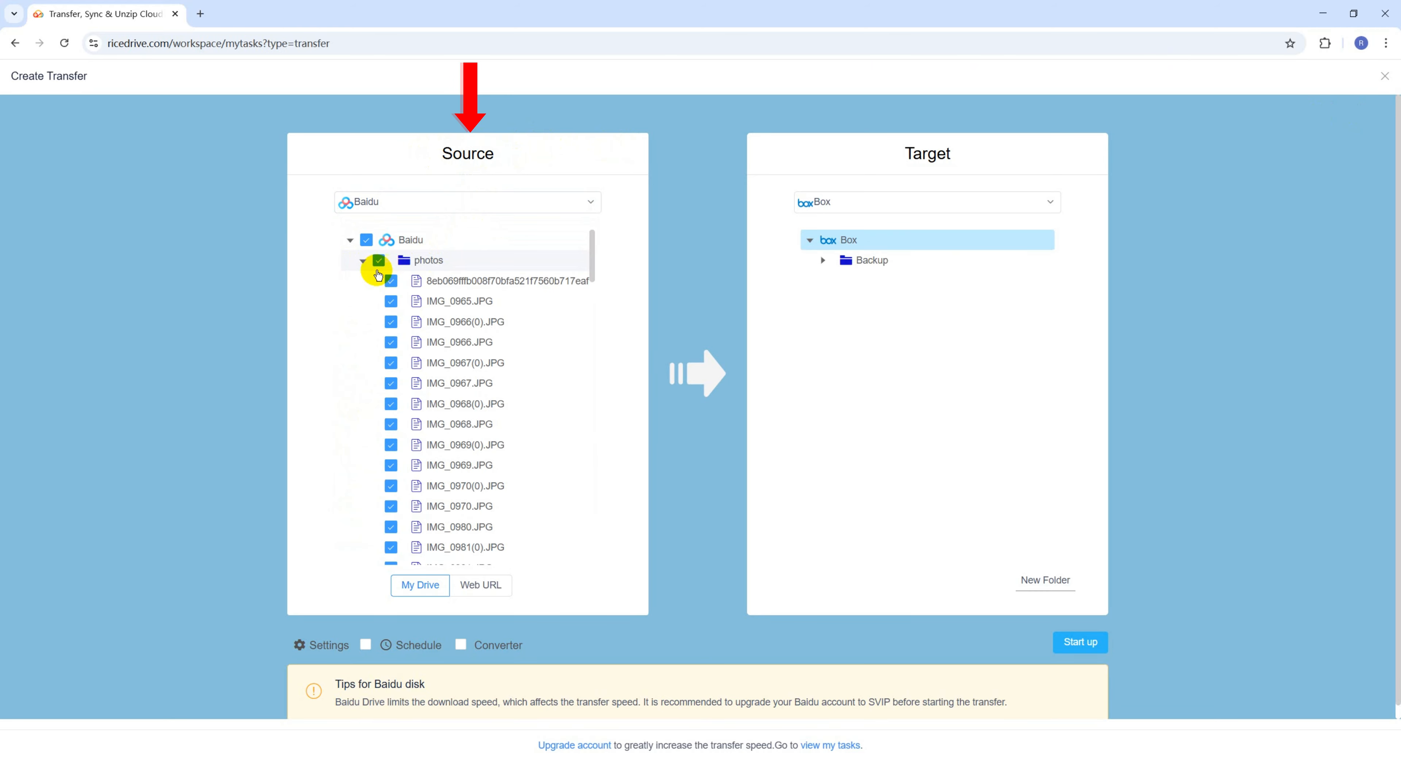
mouse_move(594, 286)
left_mouse_down()
mouse_move(560, 553)
mouse_move(605, 264)
left_mouse_up()
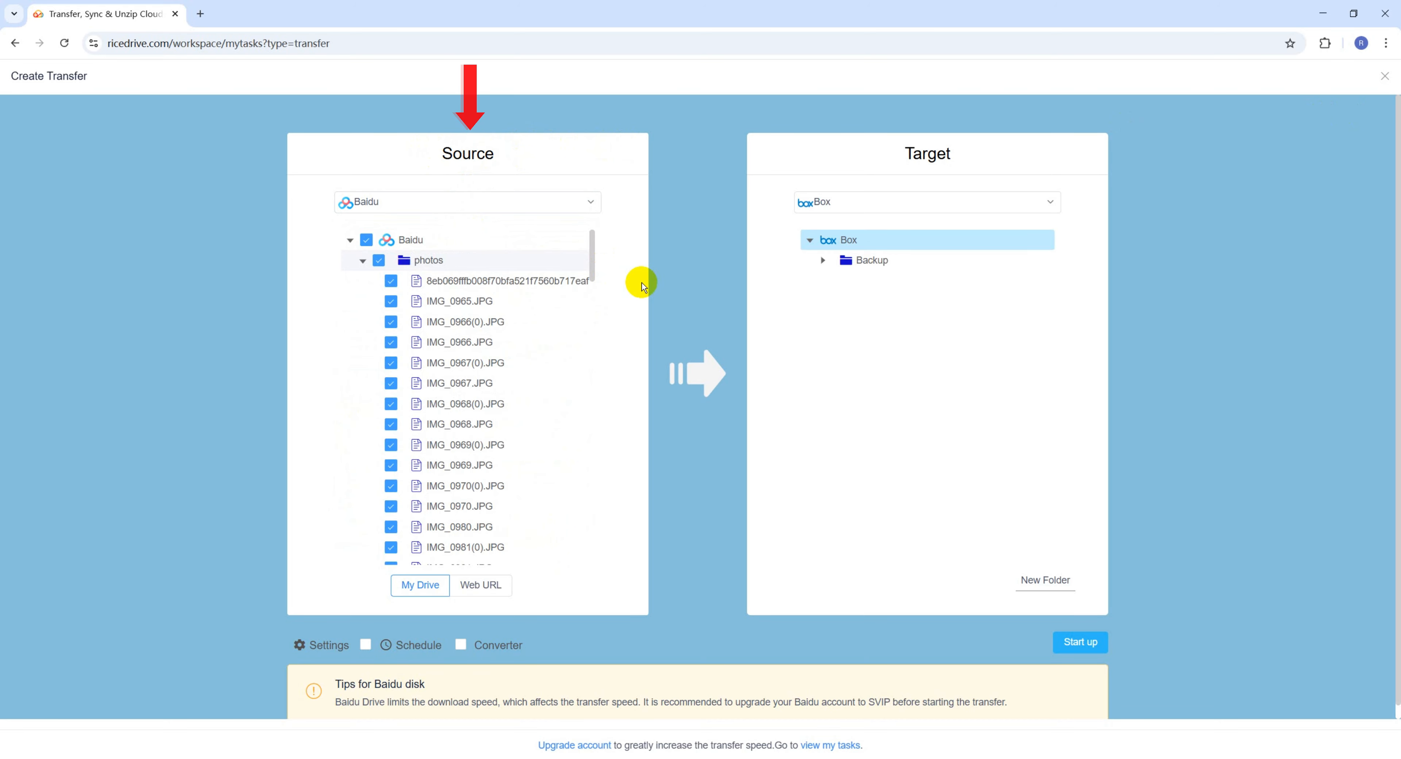
Step: Set OneDrive as the transfer's target drive, with its root folder as the destination
scroll(642, 284, "down", 1)
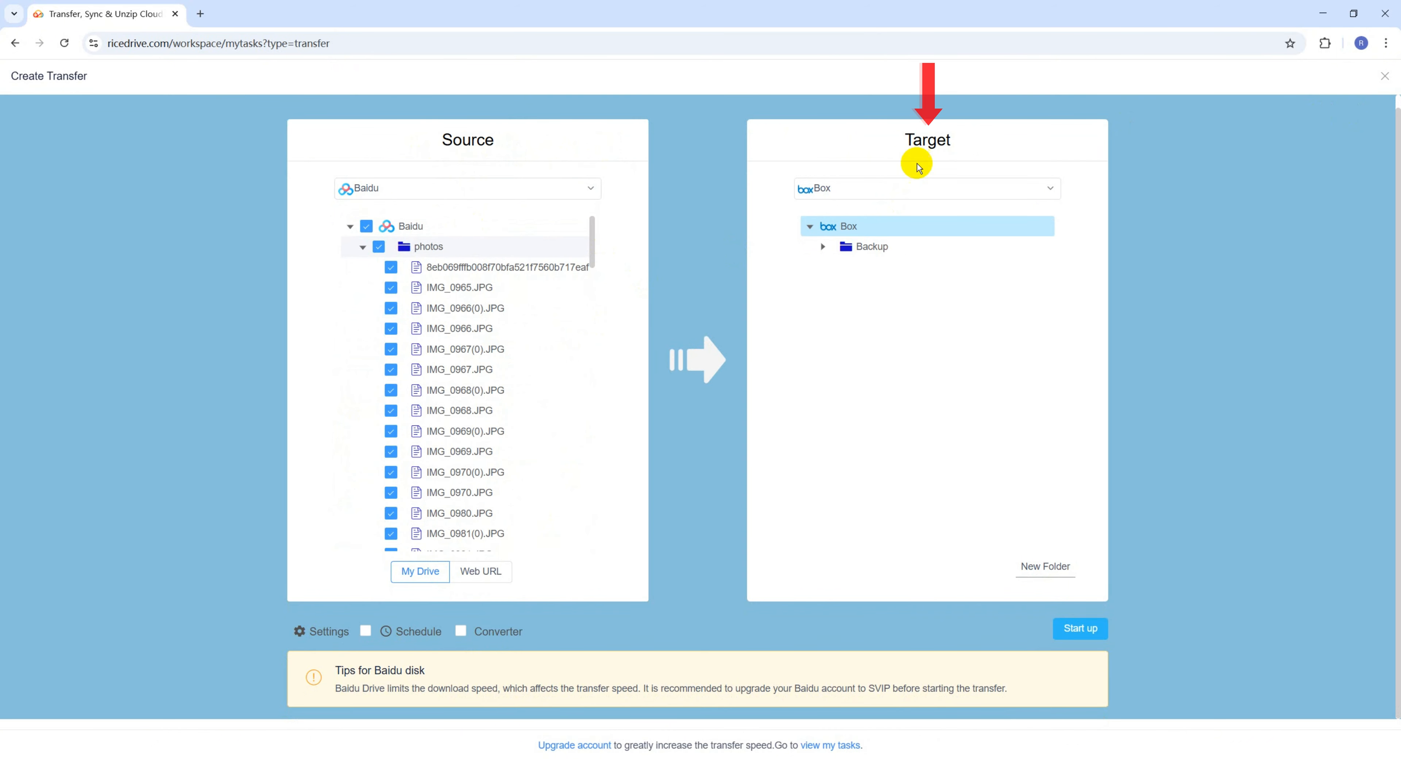
left_click_drag(878, 147, 942, 142)
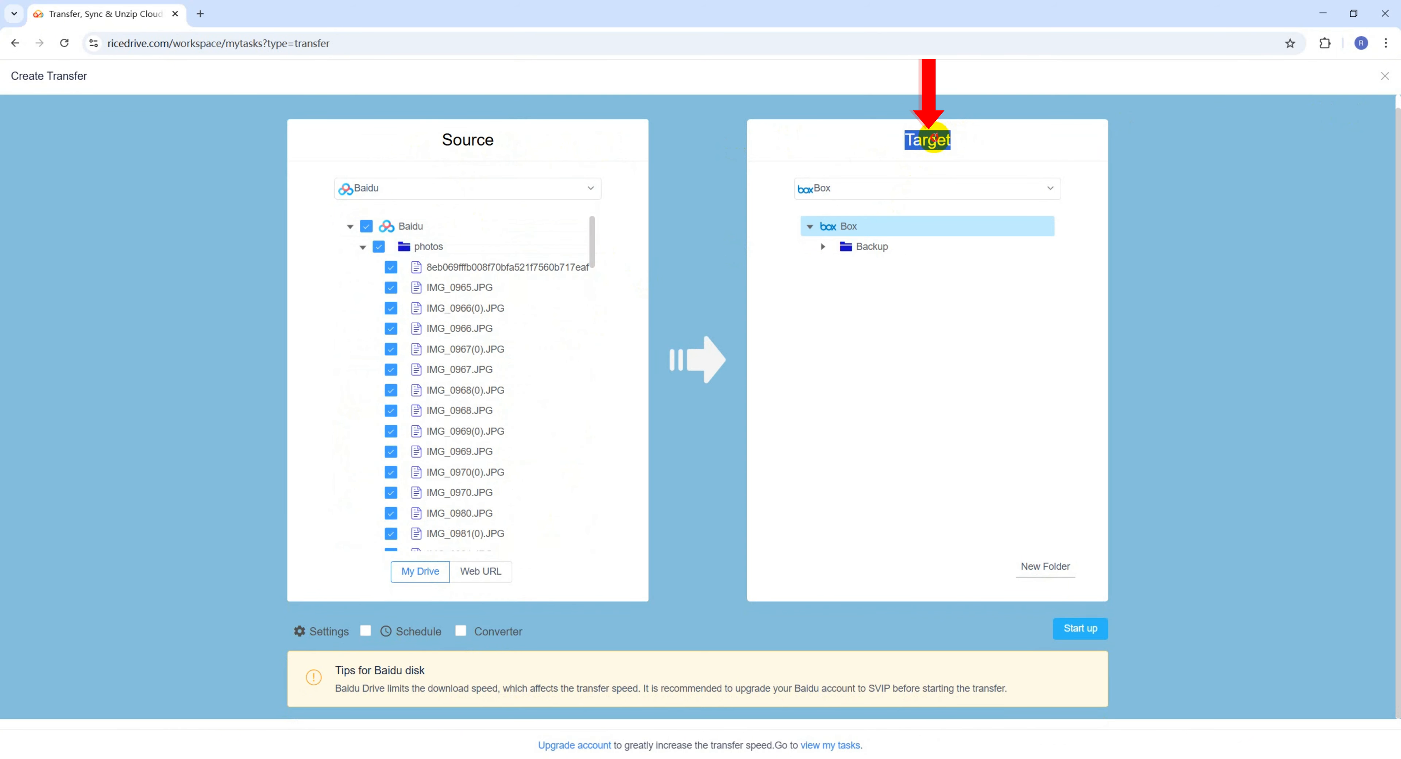
left_click(857, 188)
scroll(863, 343, "down", 2)
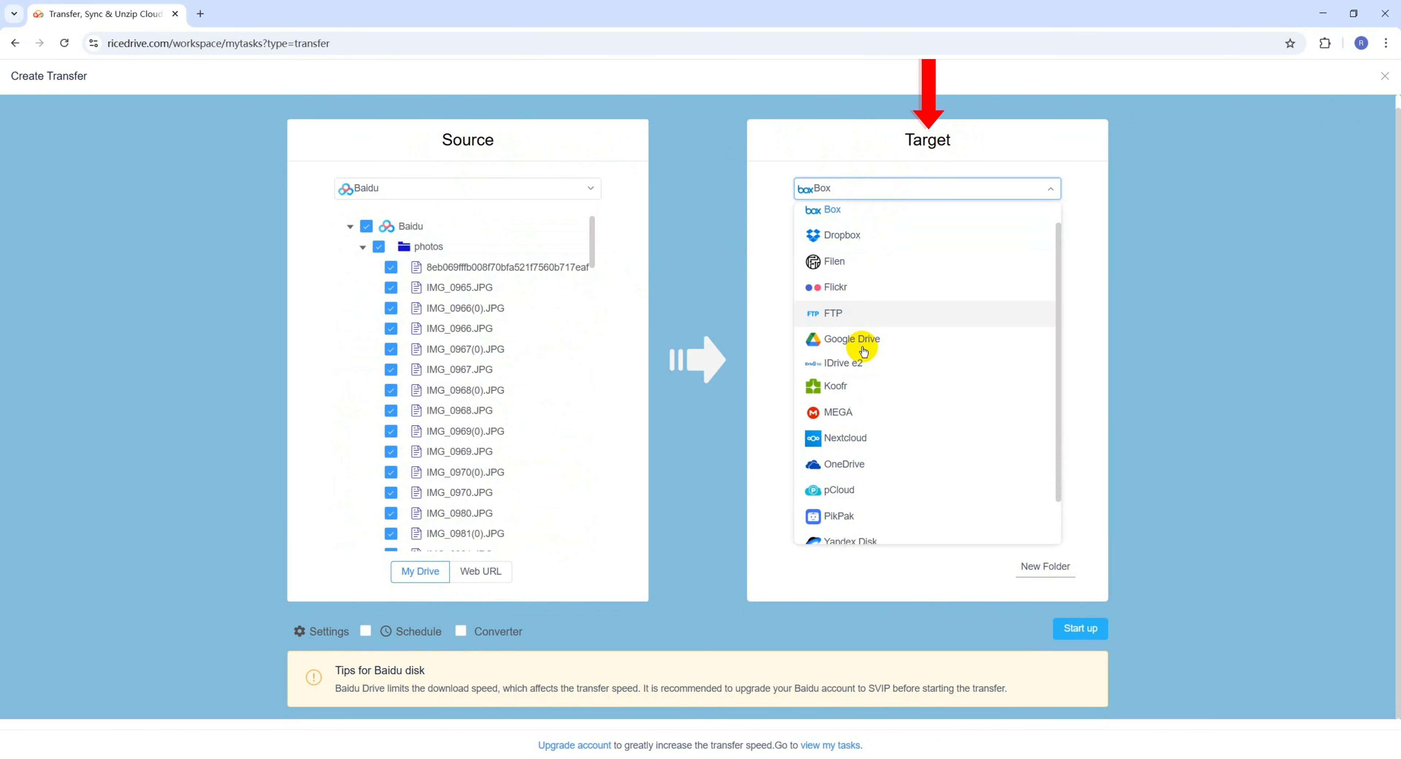
left_click(850, 428)
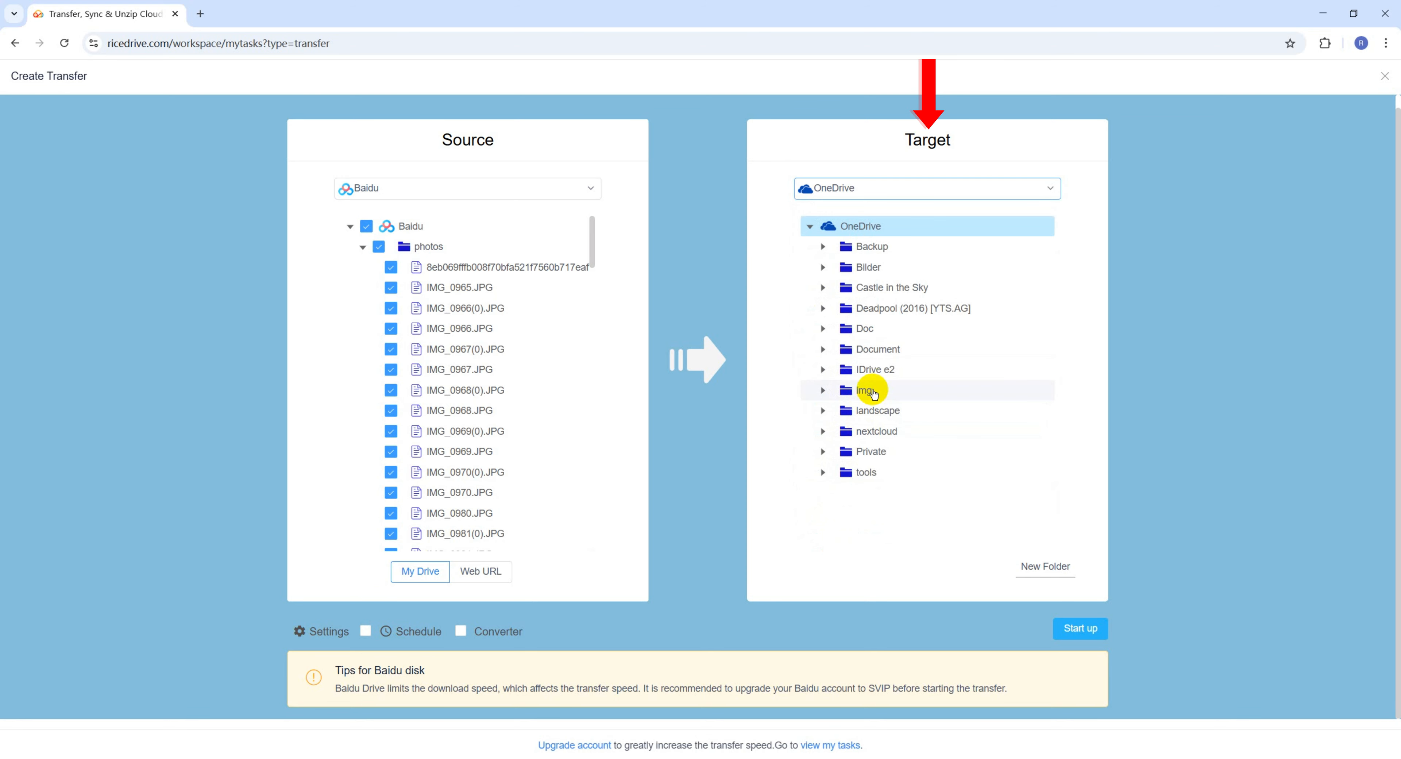
left_click(871, 354)
left_click(886, 395)
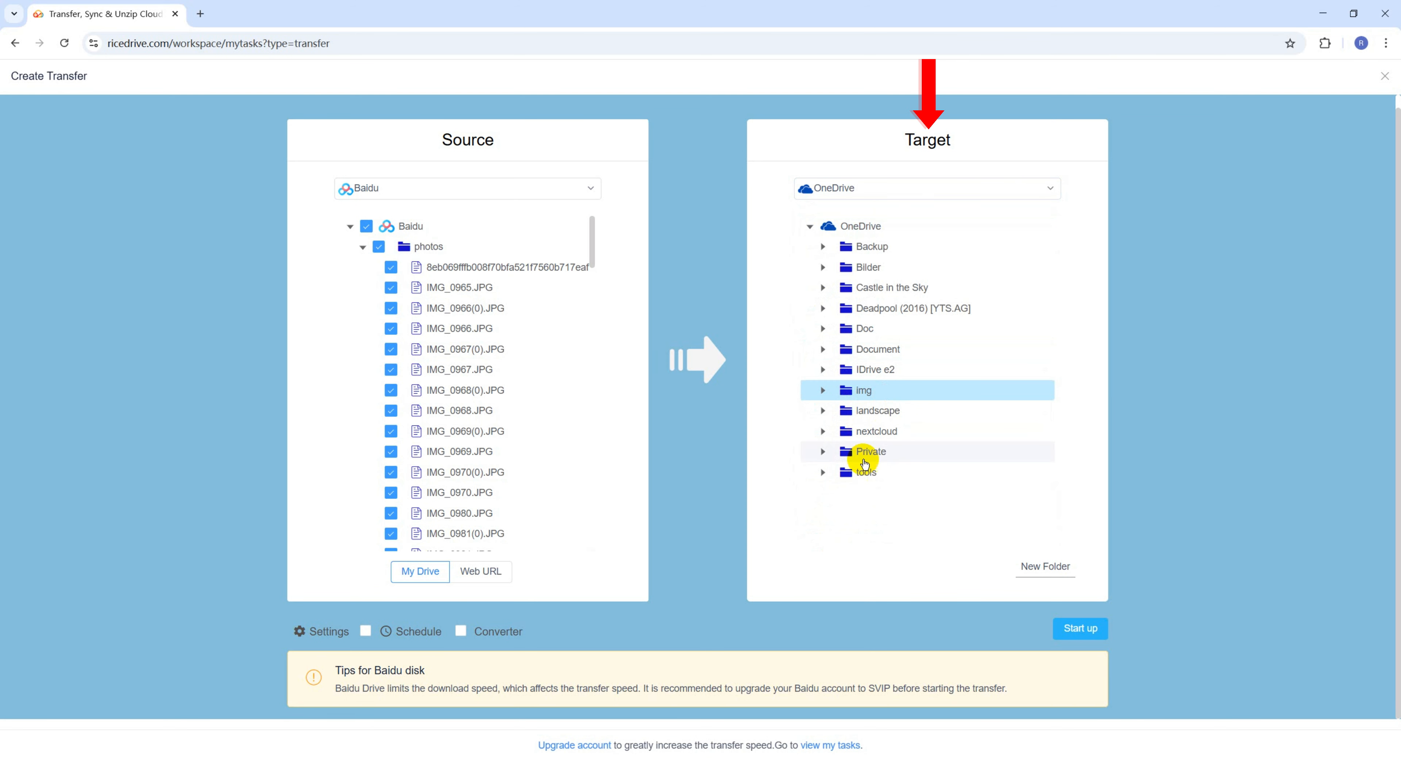
left_click(868, 472)
left_click(862, 228)
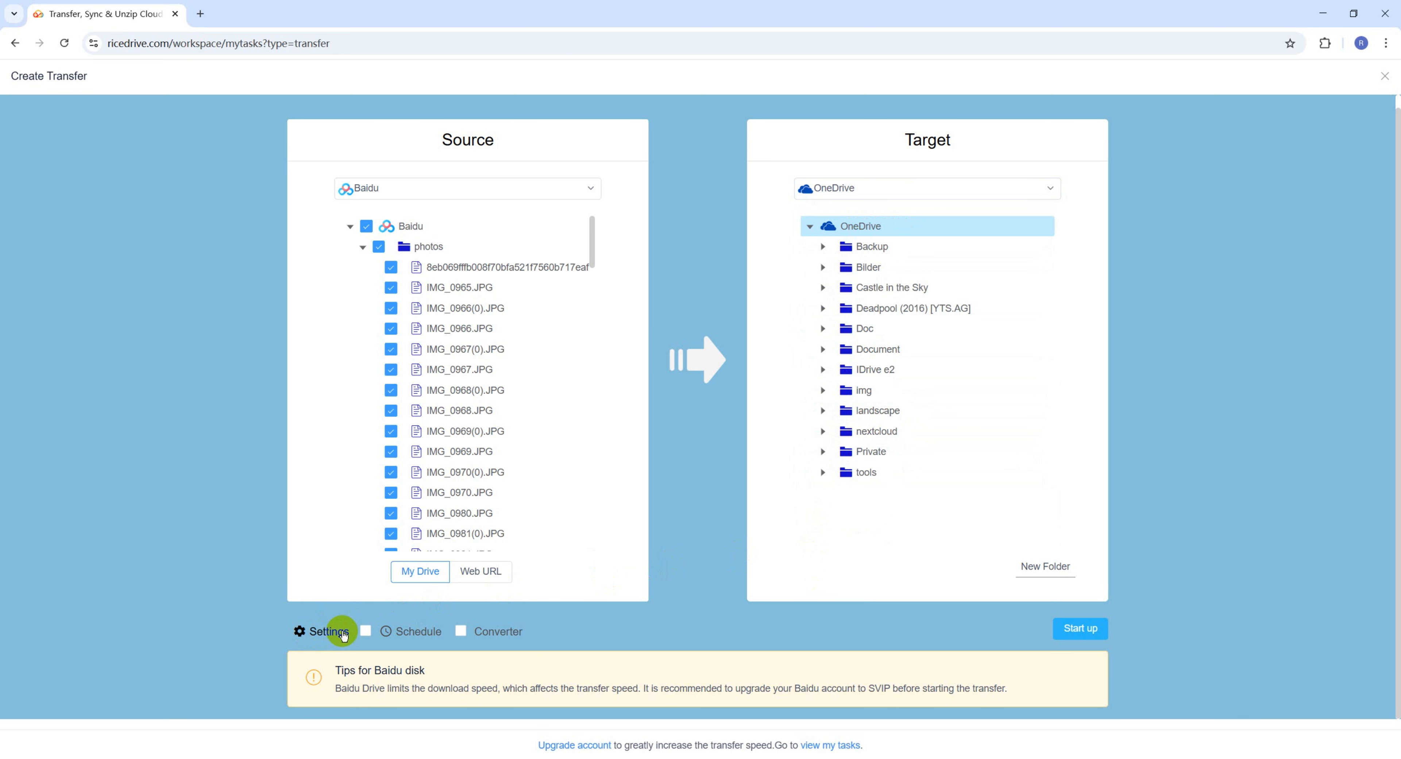
Step: Review the transfer settings, including the file-exists actions and the name and date filters, and close them without applying changes
left_click(329, 632)
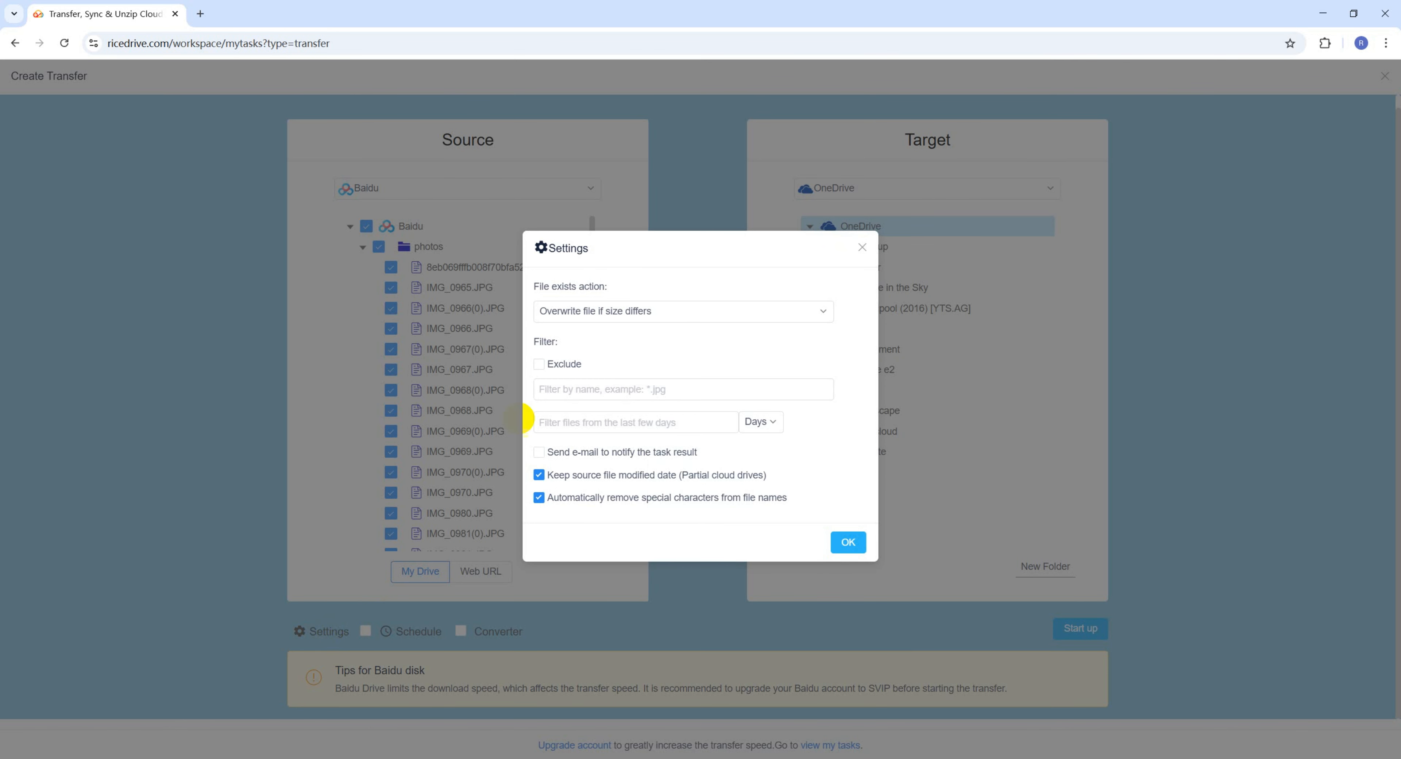
left_click(730, 311)
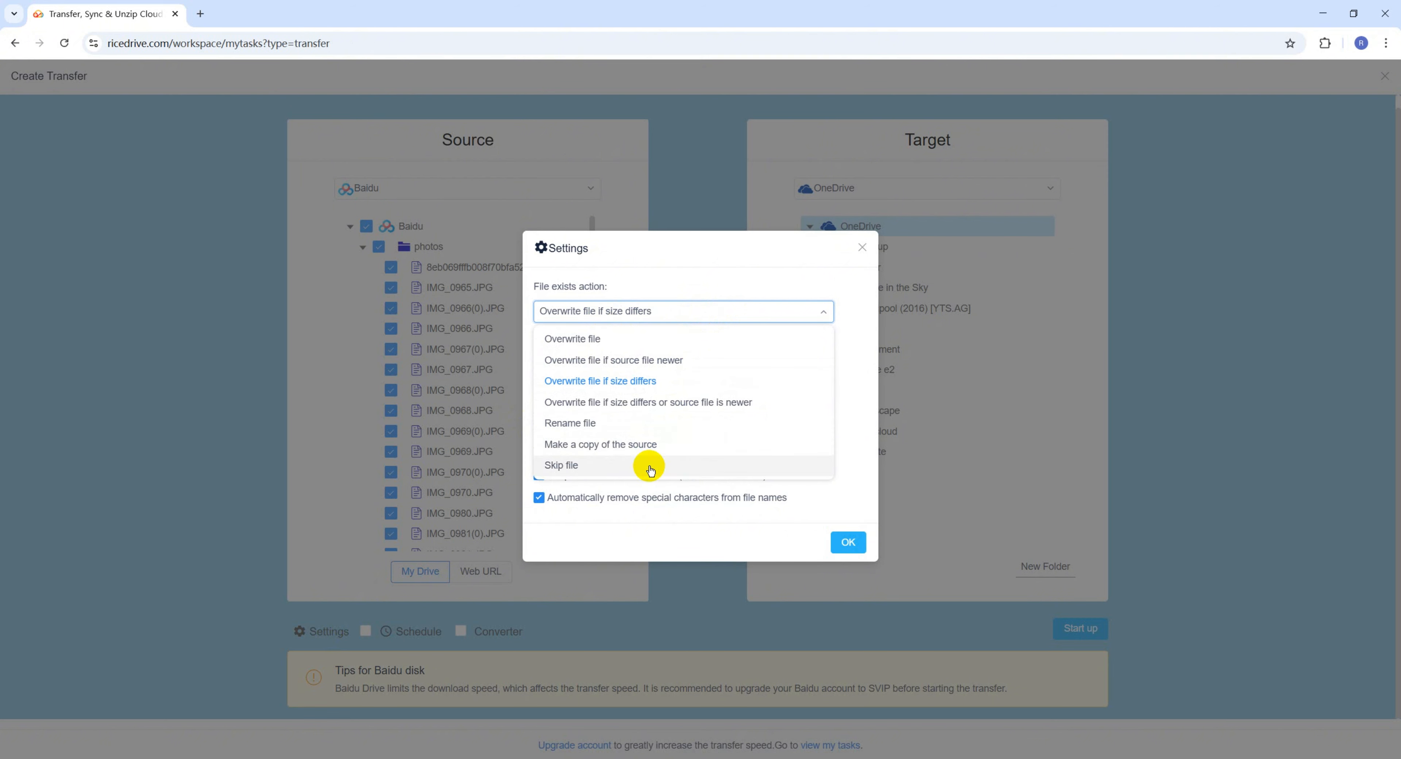
left_click(703, 277)
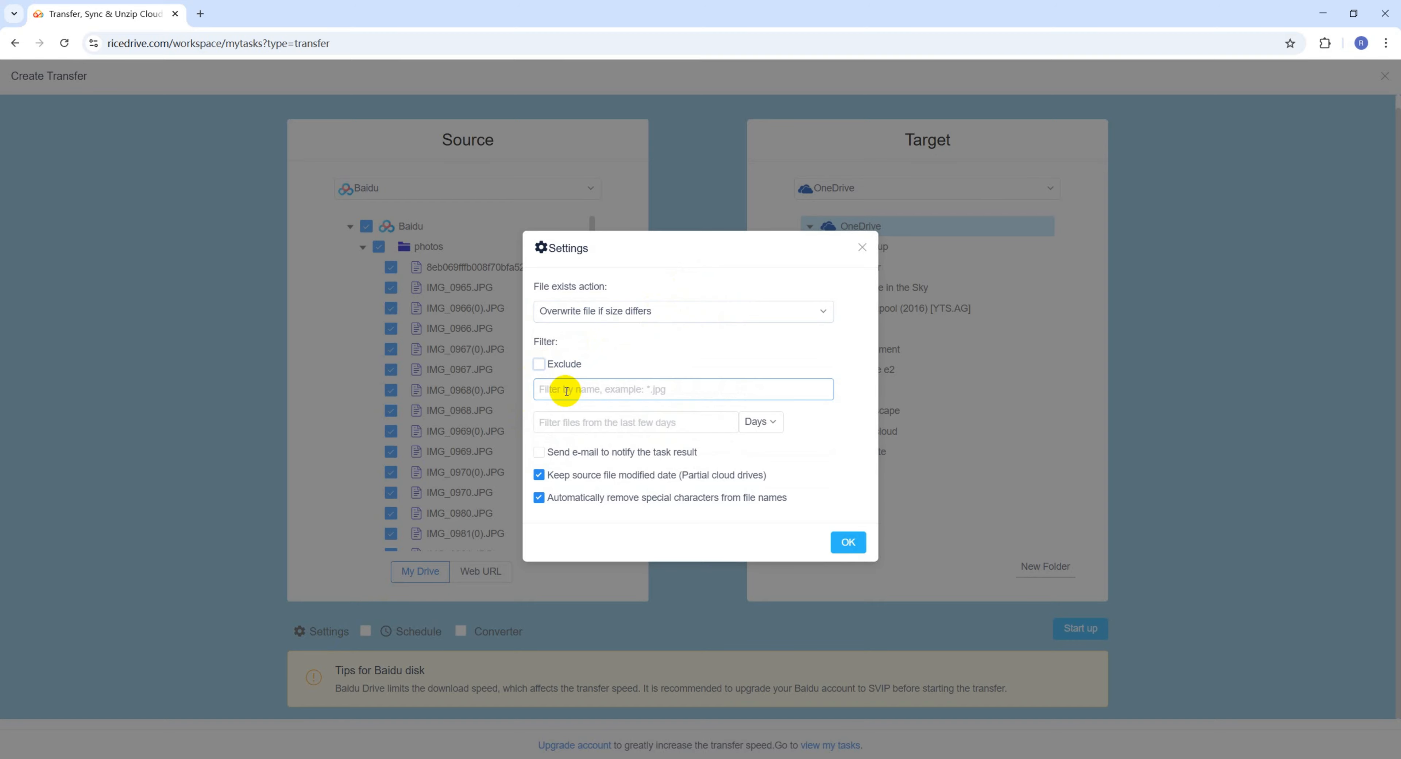
left_click(571, 419)
left_click(668, 333)
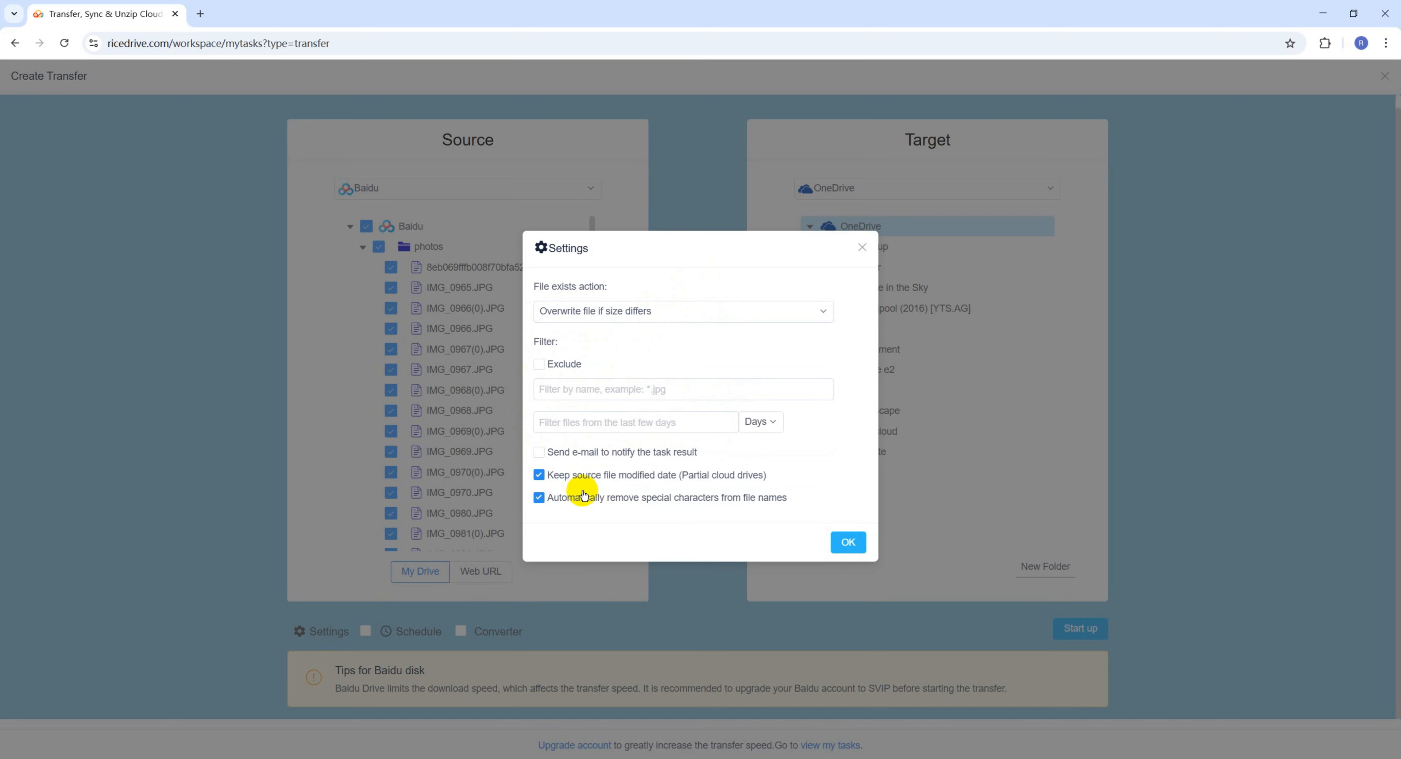
left_click(863, 247)
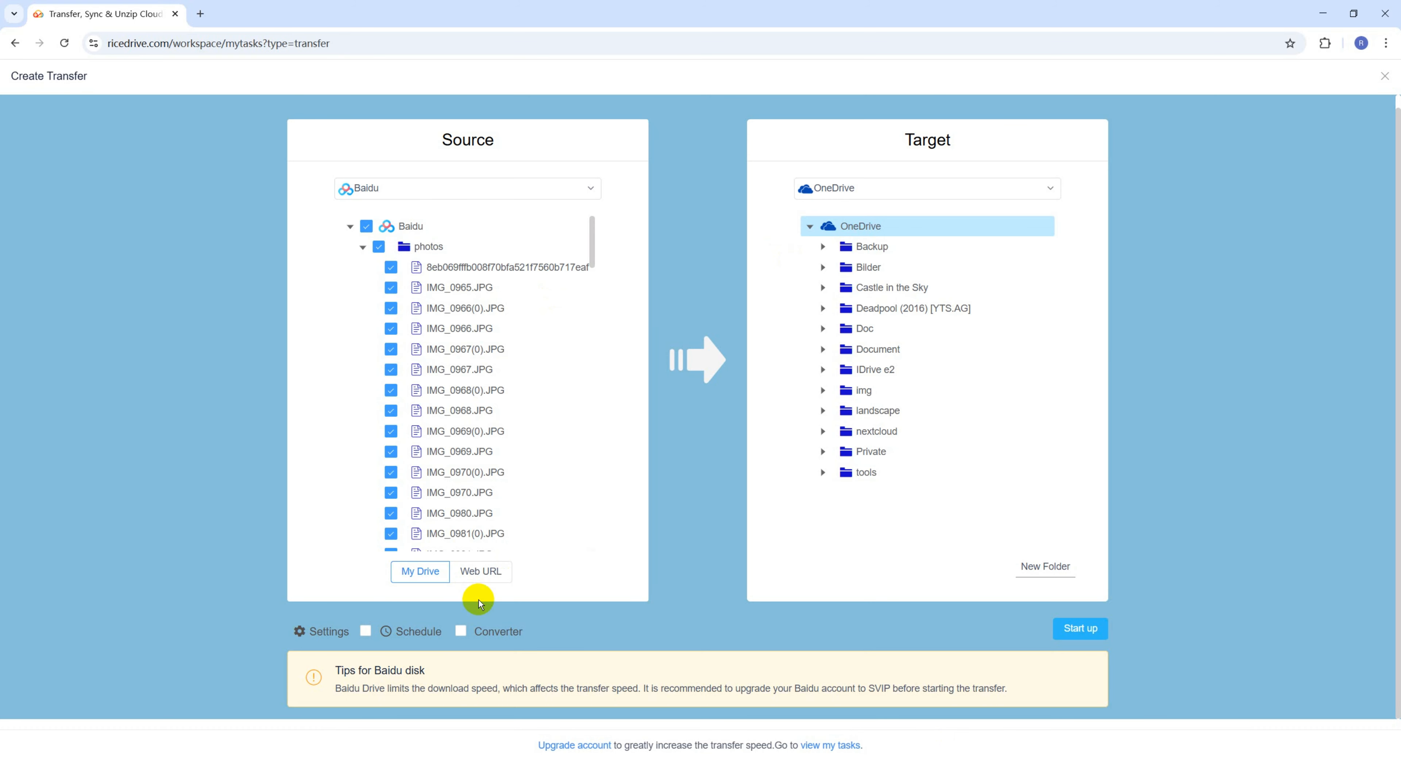
Step: Compare the weekly and daily repeat options in the transfer's schedule, and leave without applying a schedule
left_click(409, 633)
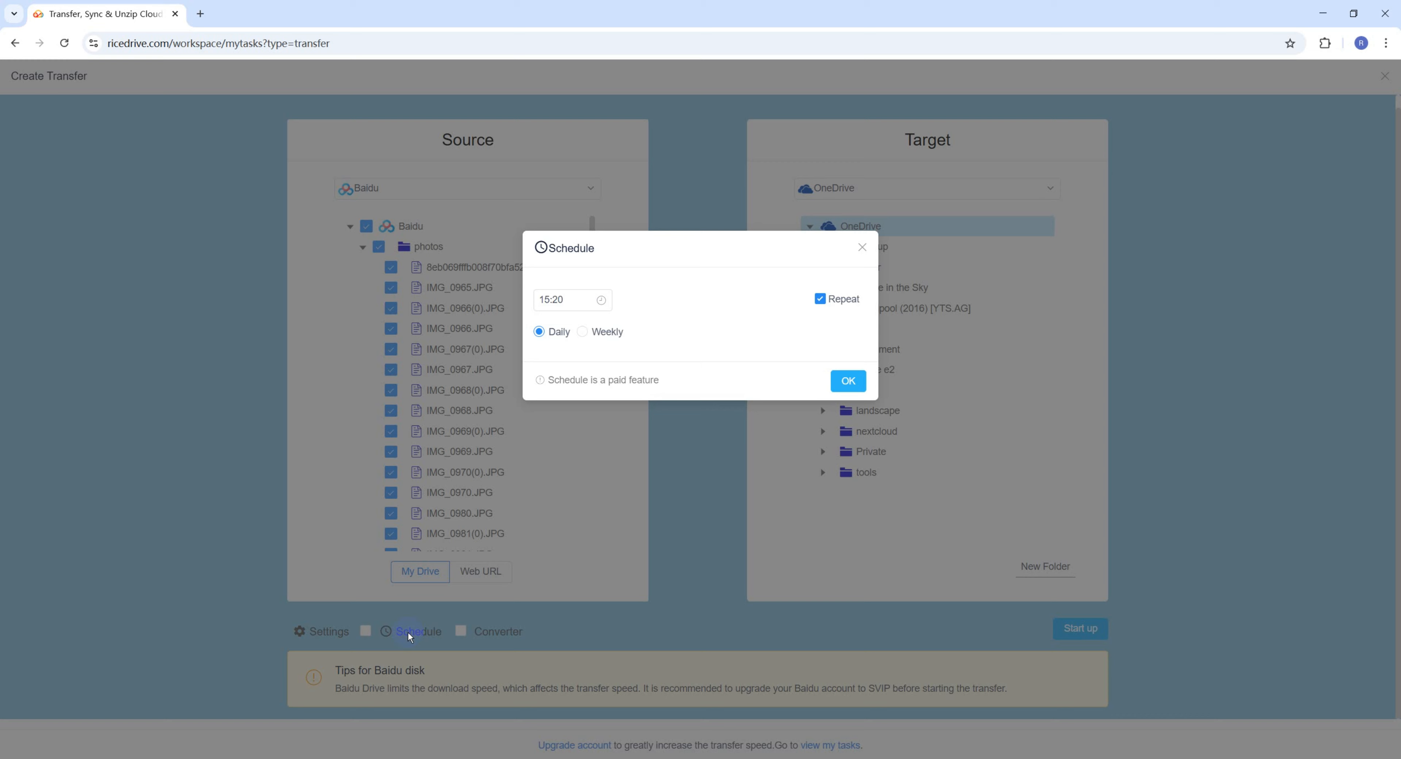
left_click(590, 332)
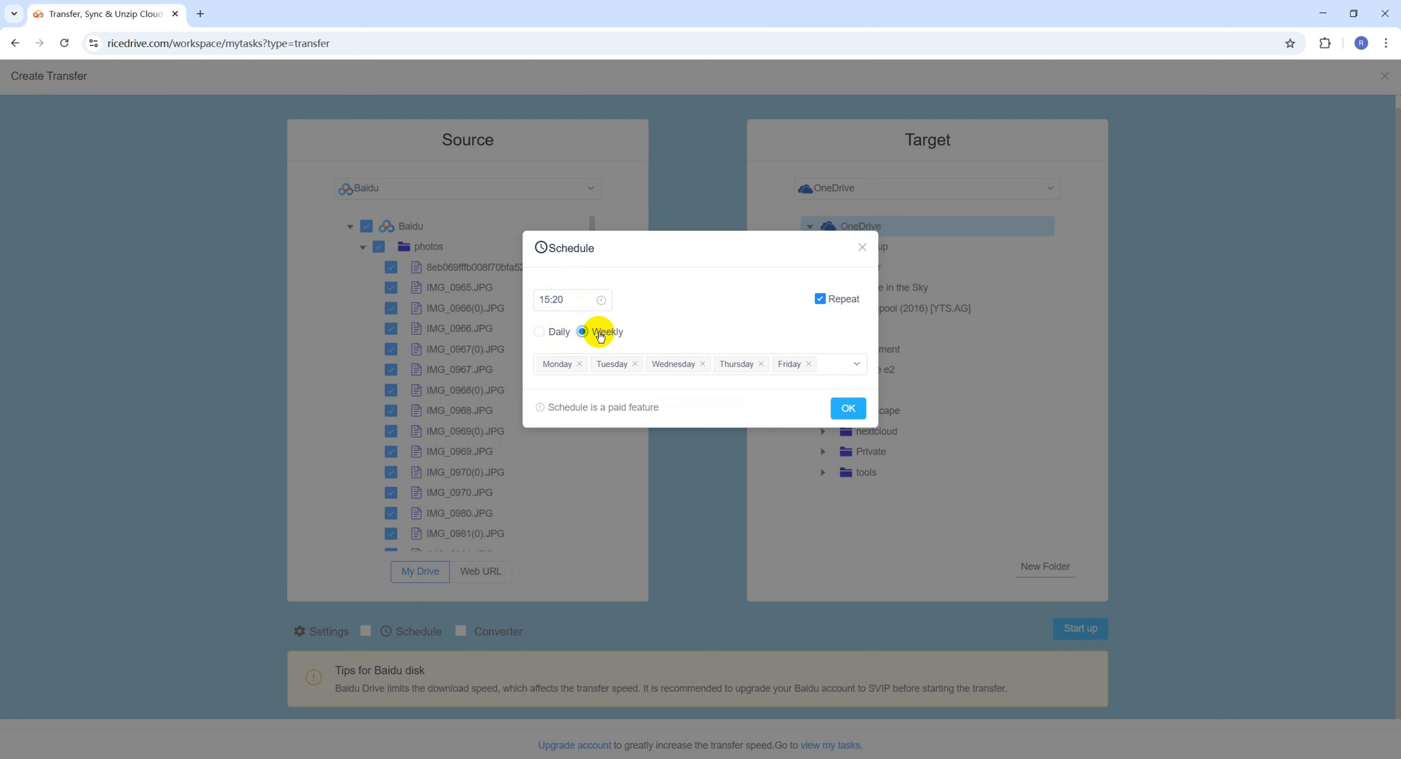
left_click(544, 335)
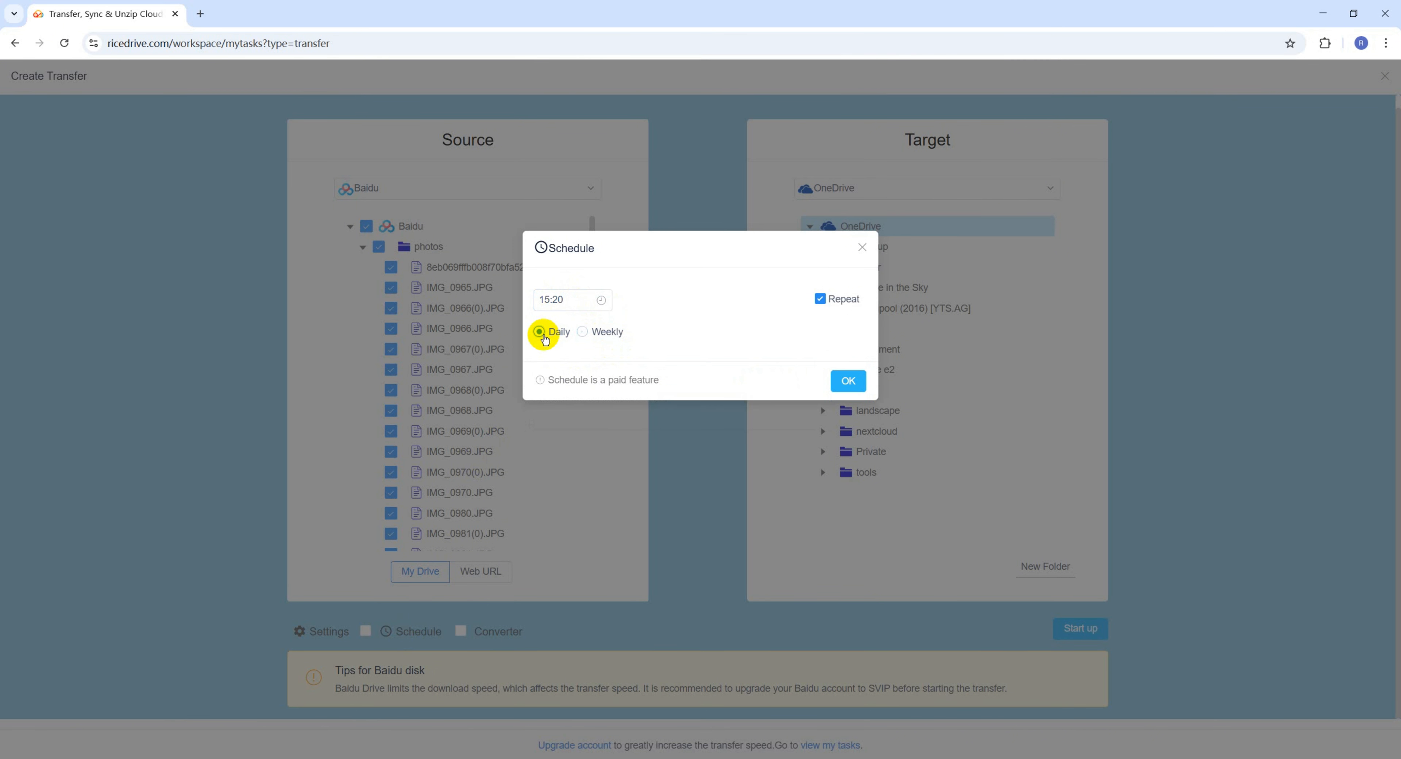
left_click(862, 248)
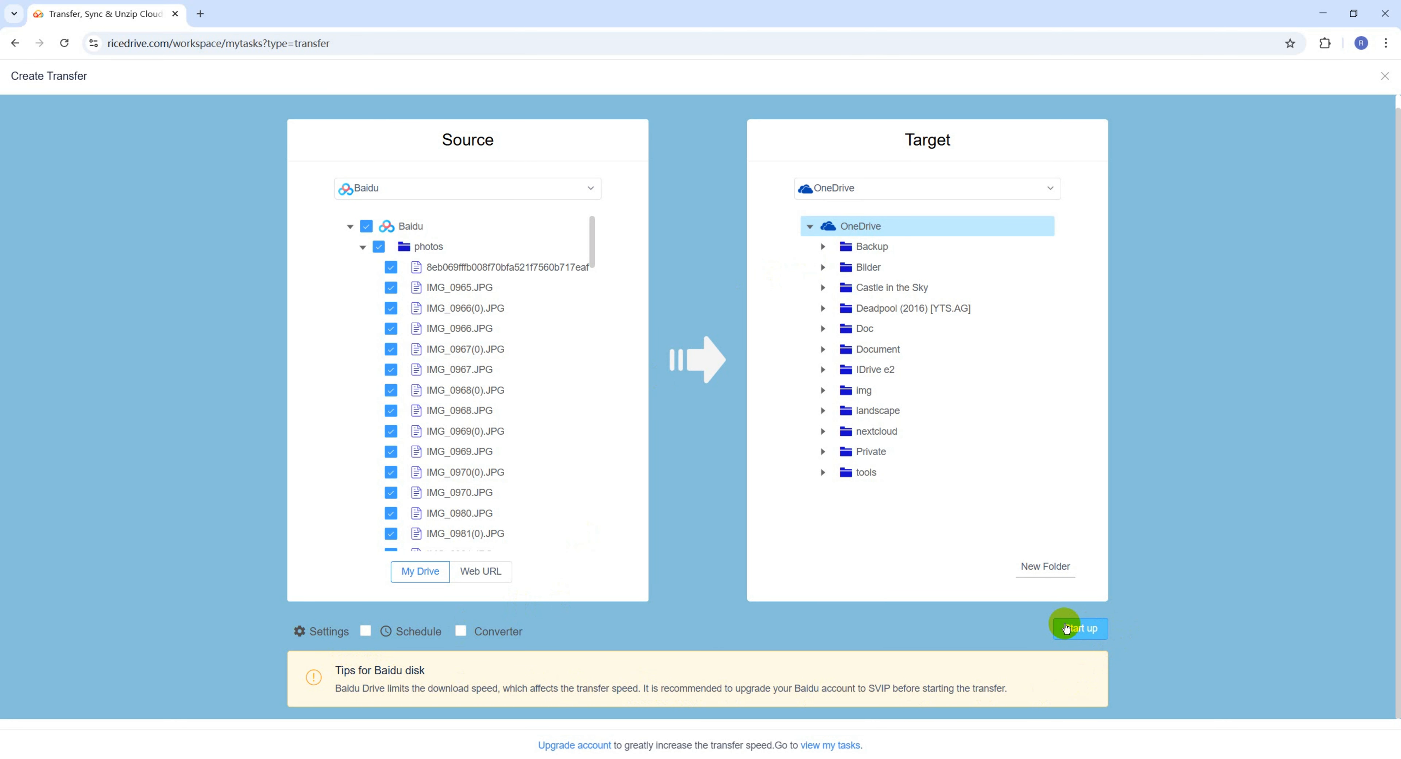
Step: Start the Baidu to OneDrive transfer and go to the created task
left_click(1080, 630)
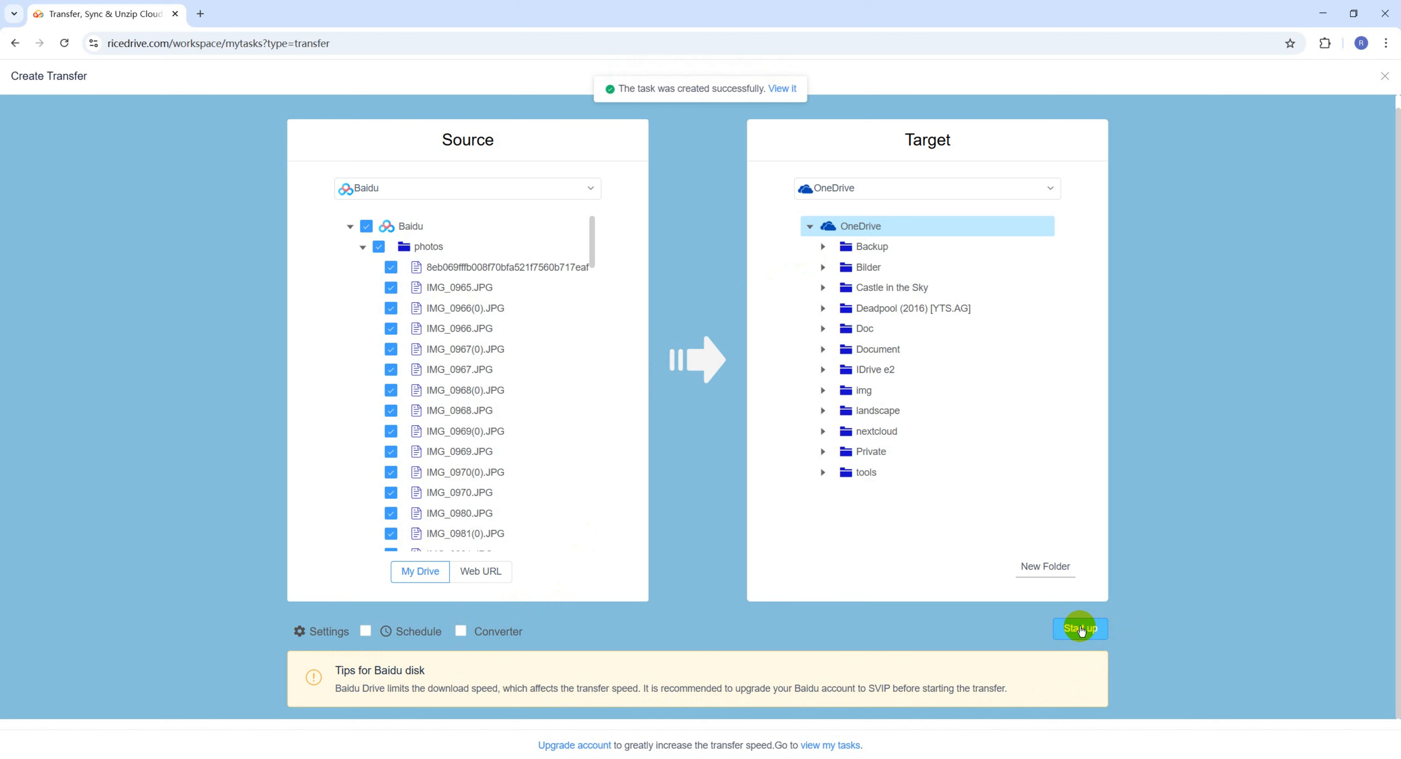
left_click(786, 89)
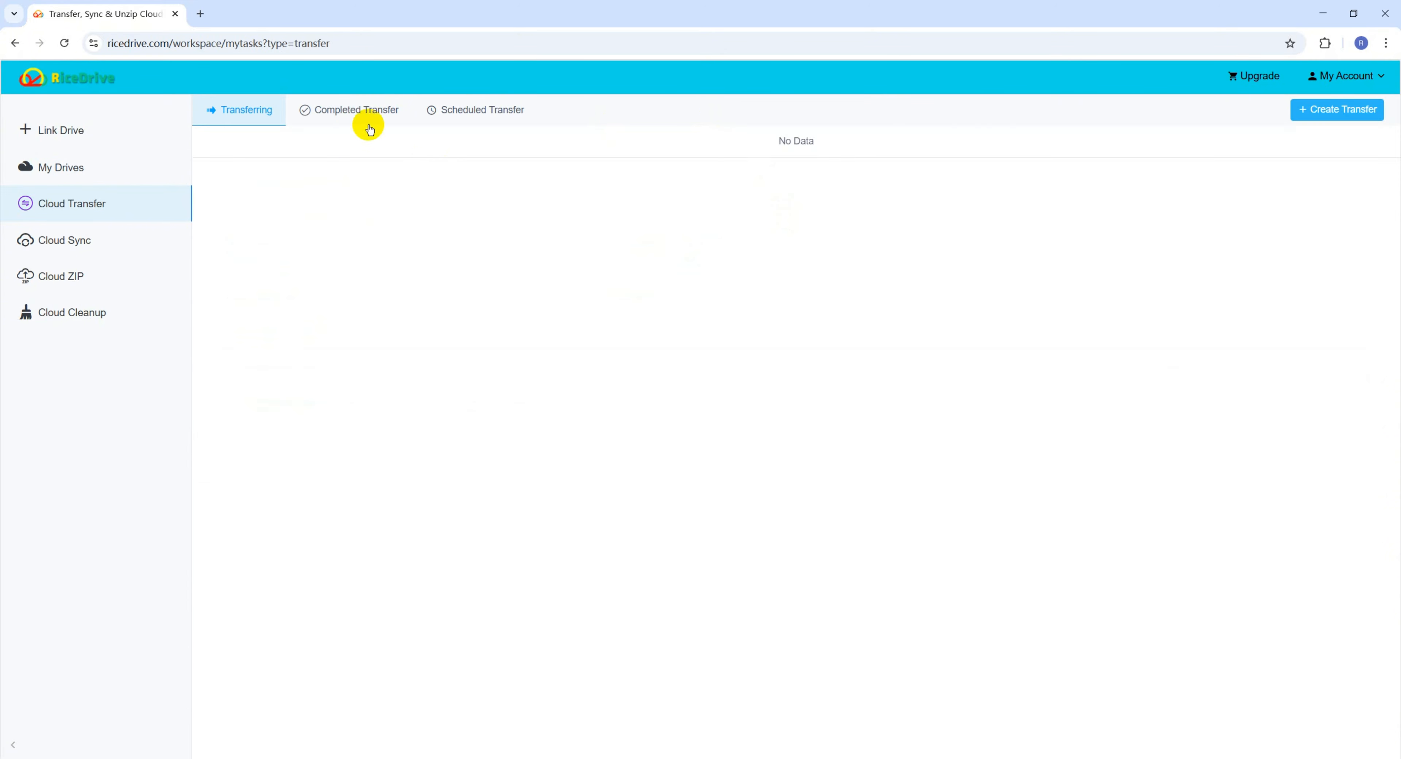
Step: Examine the task log of the Baidu to OneDrive transfer among the completed transfers, including its result, and close it
left_click(359, 111)
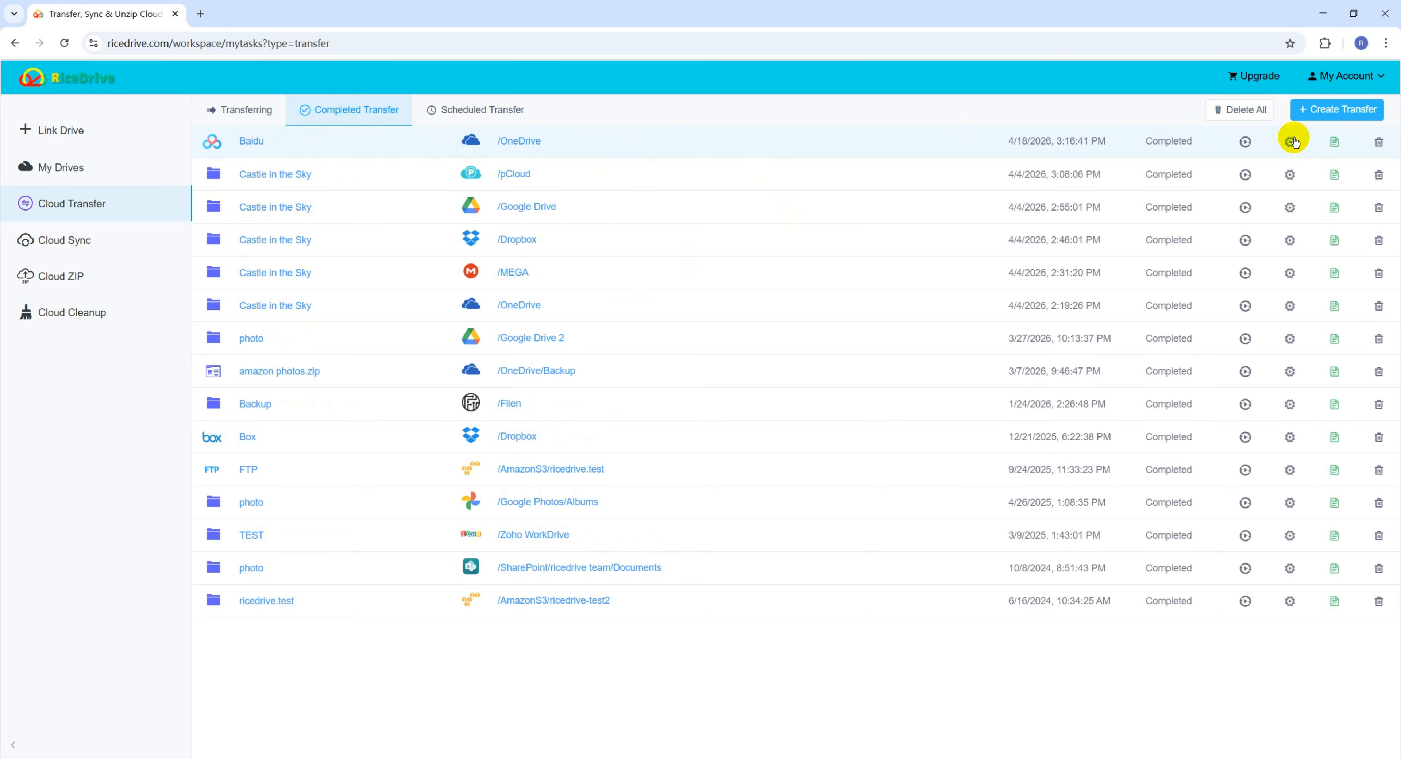
left_click(1337, 142)
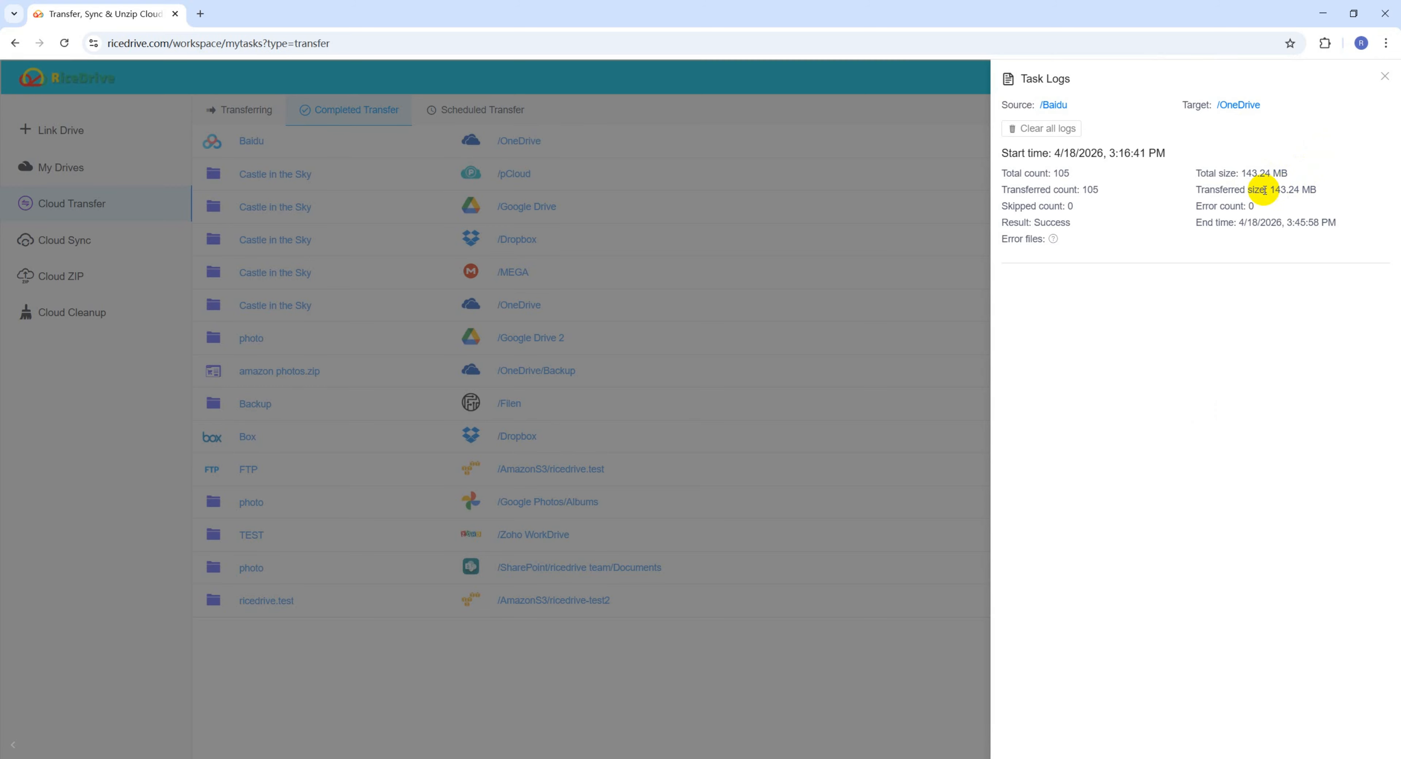
left_click_drag(1040, 223, 1087, 220)
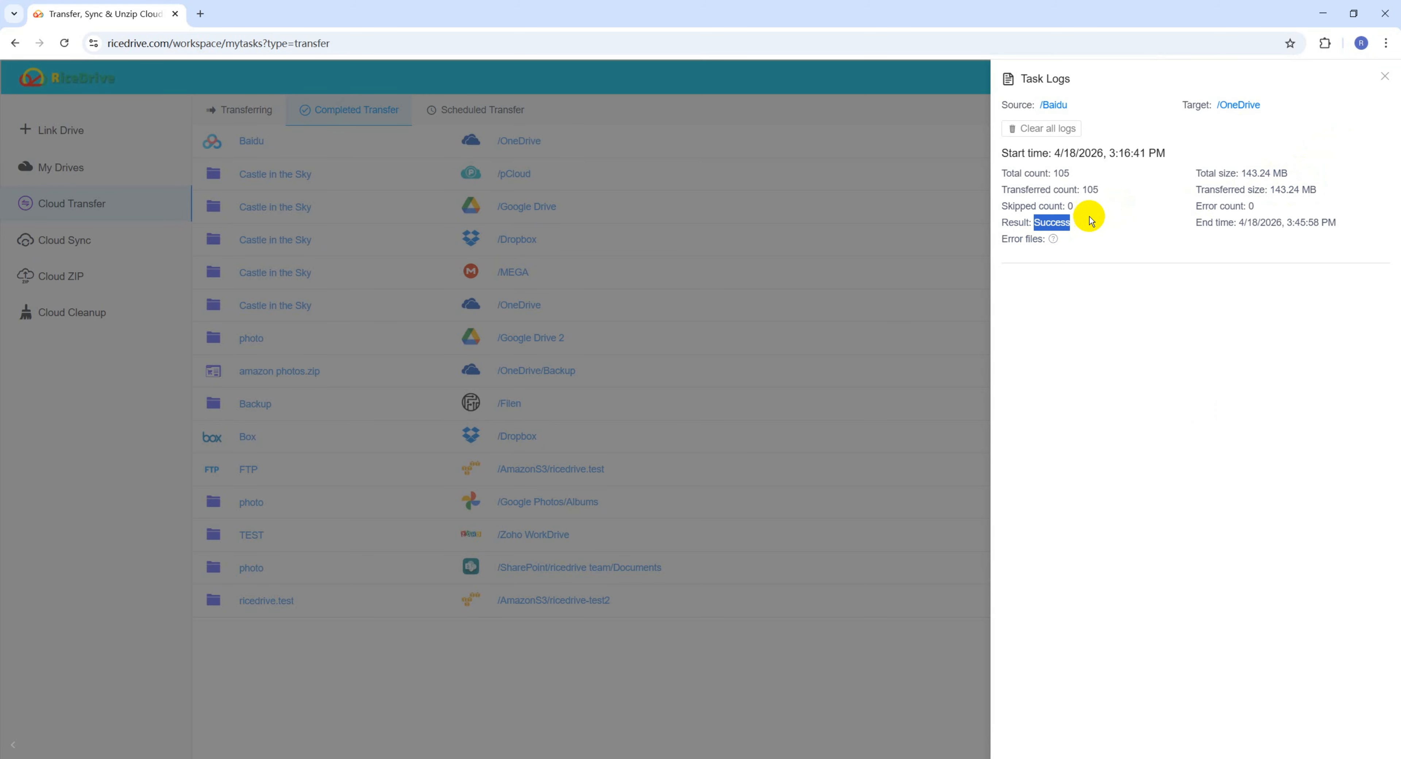
left_click(1051, 222)
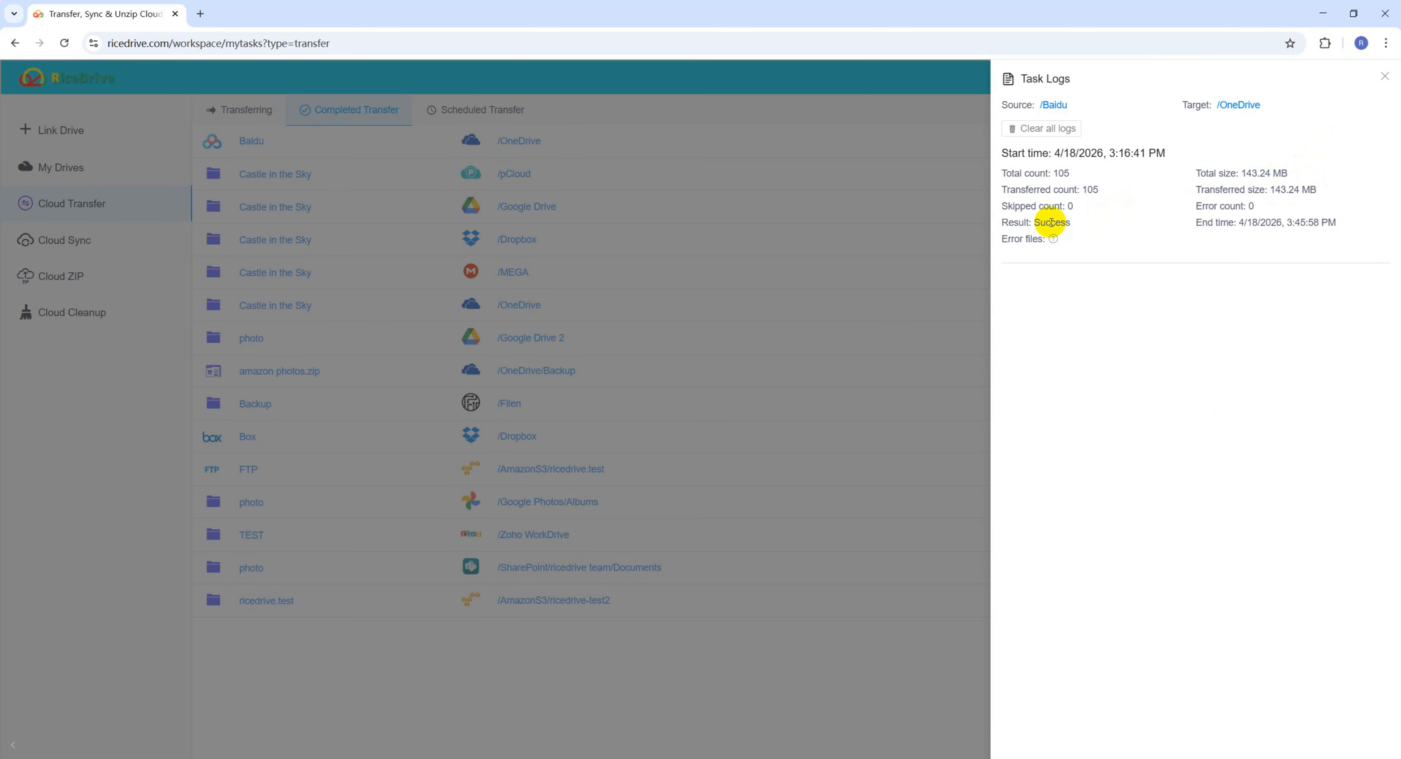
left_click(1386, 77)
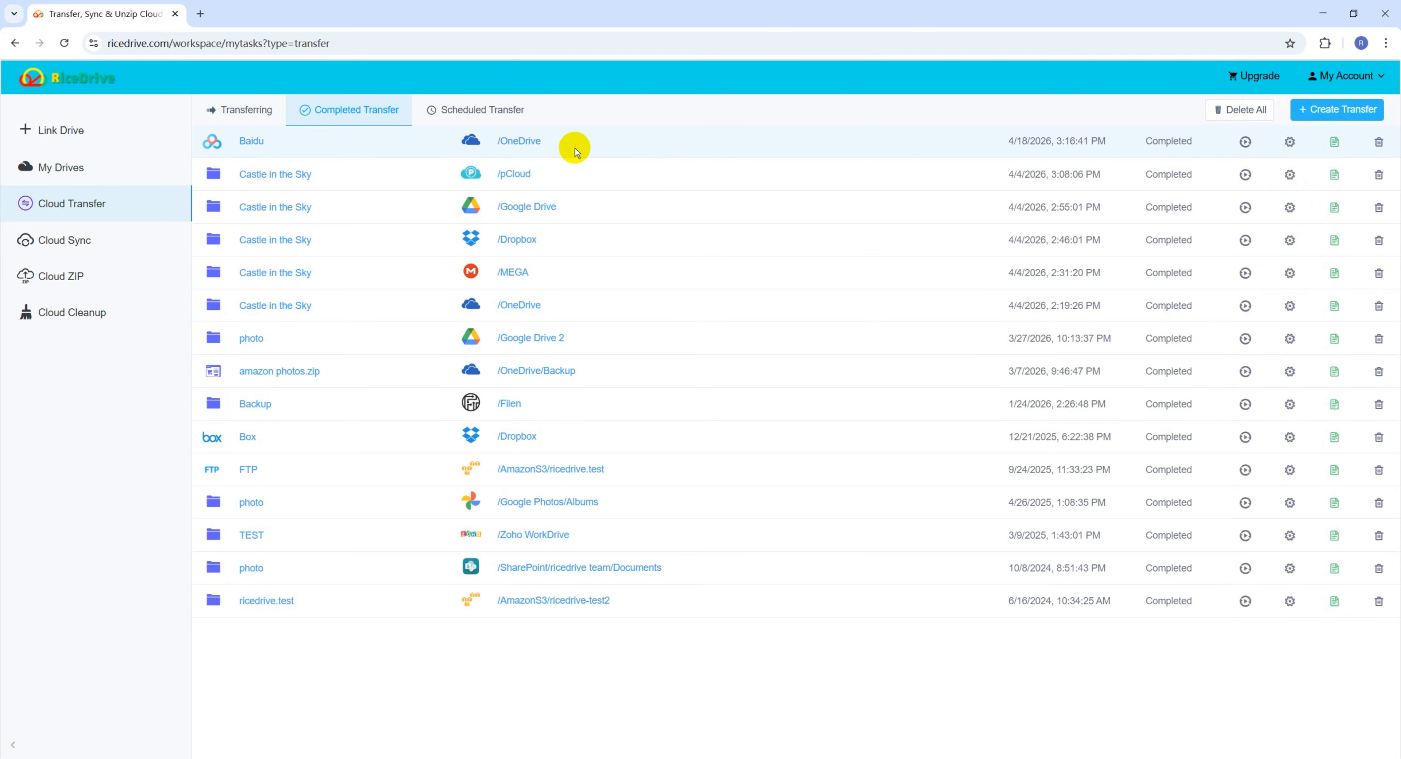
Step: Open the completed transfer's OneDrive target and look through the files in its Baidu/photos folder
left_click(531, 141)
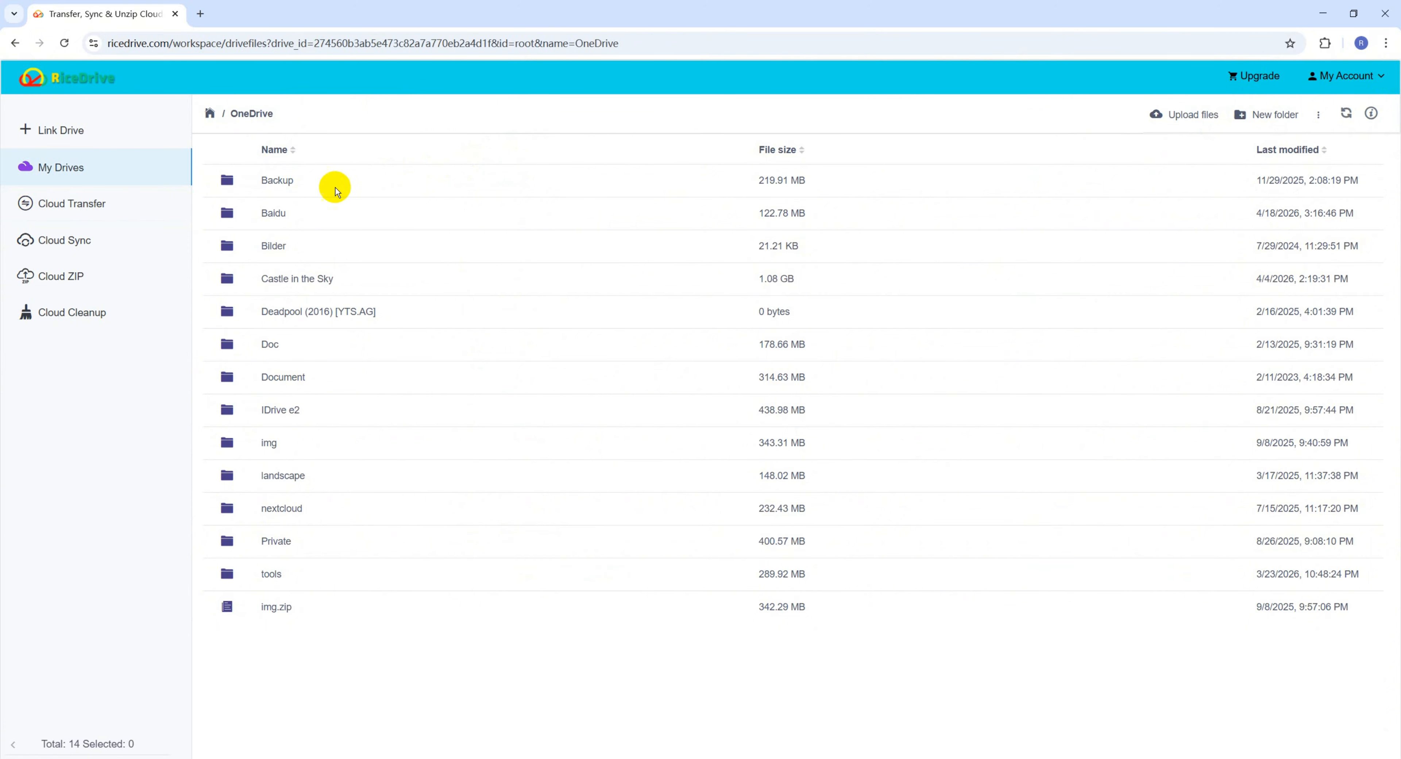
left_click(276, 215)
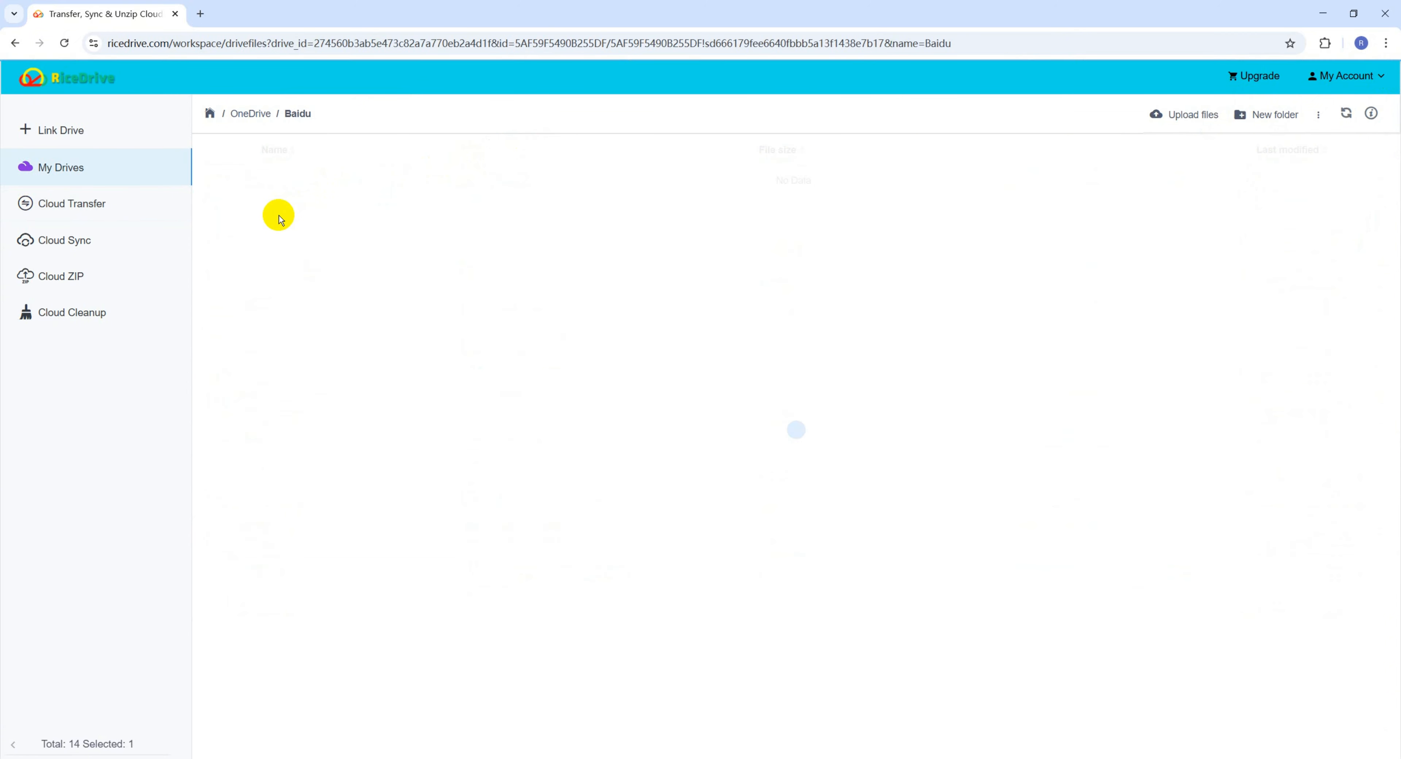
left_click(329, 180)
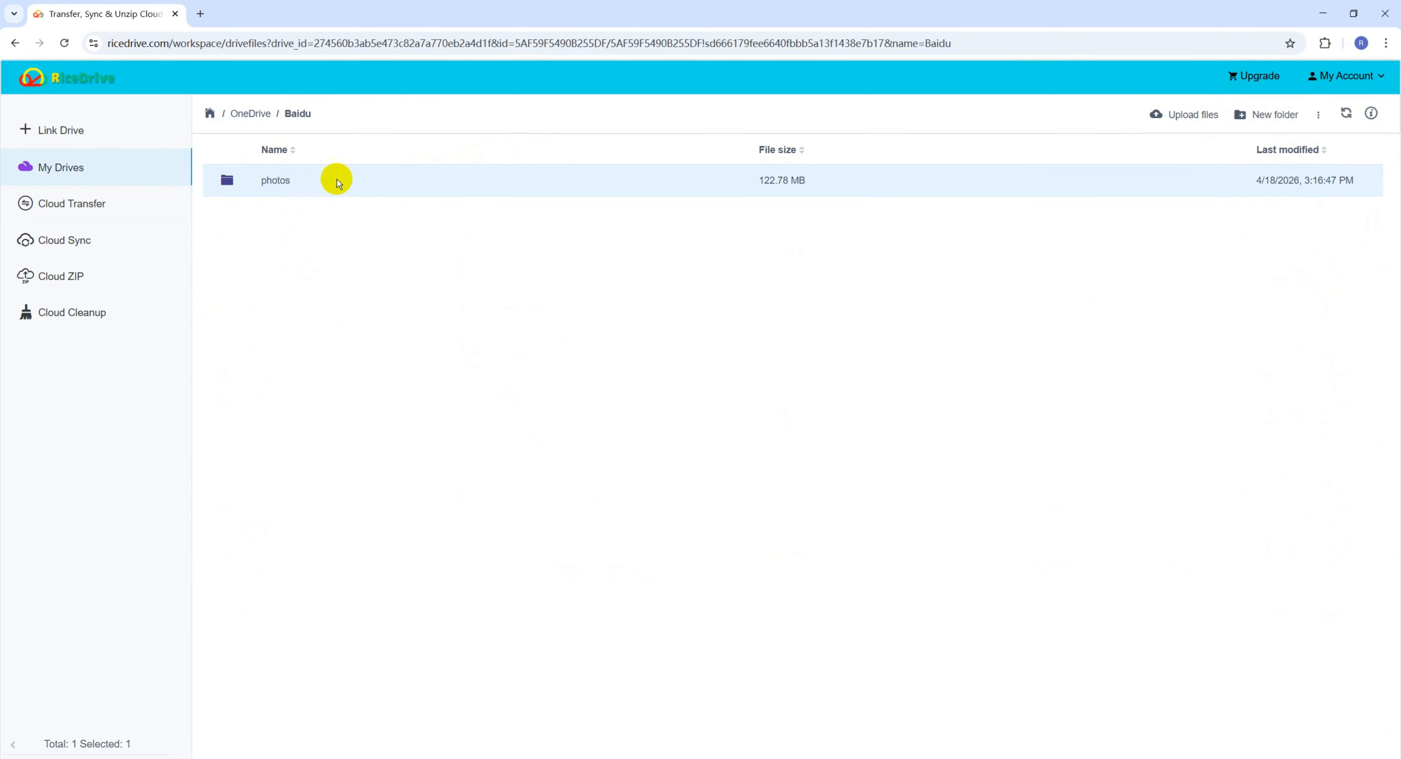
left_click(275, 182)
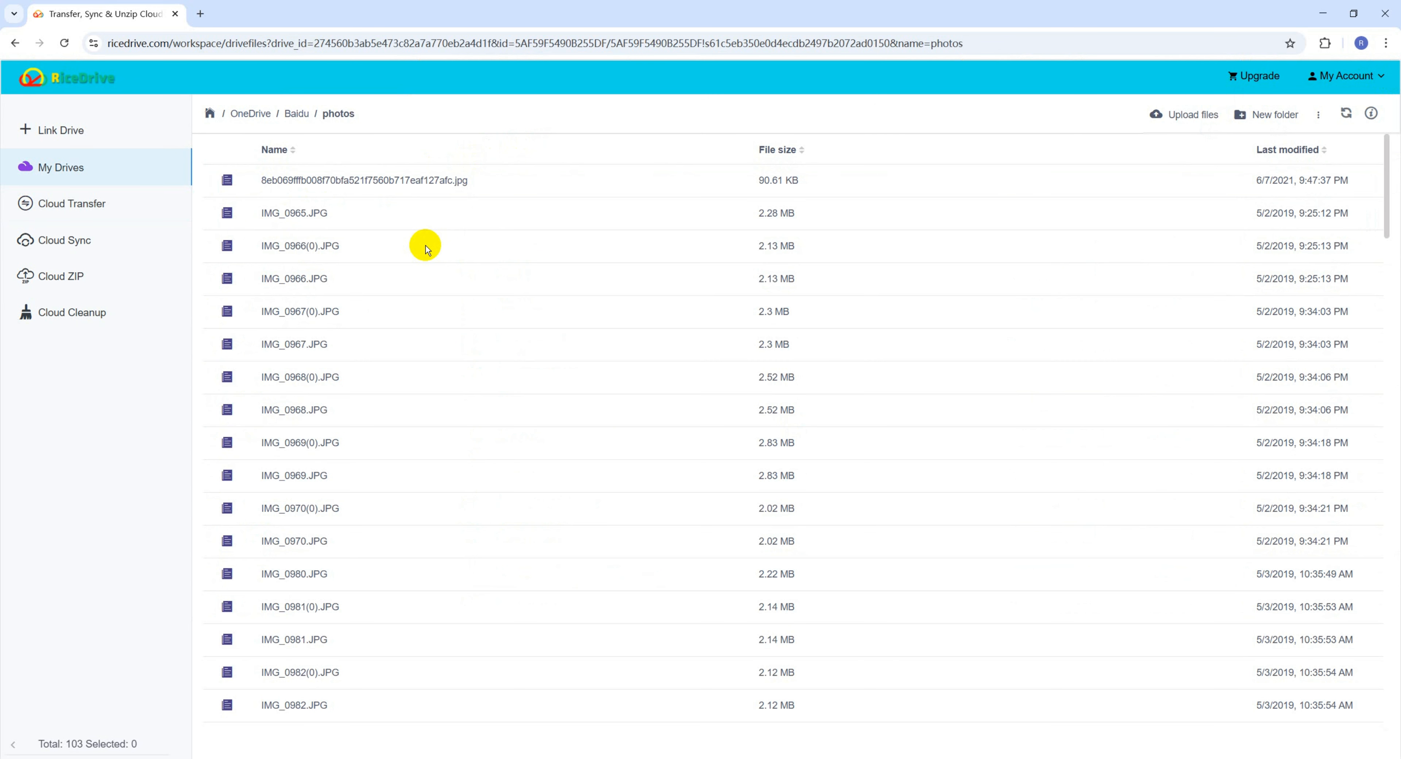
scroll(426, 249, "down", 2)
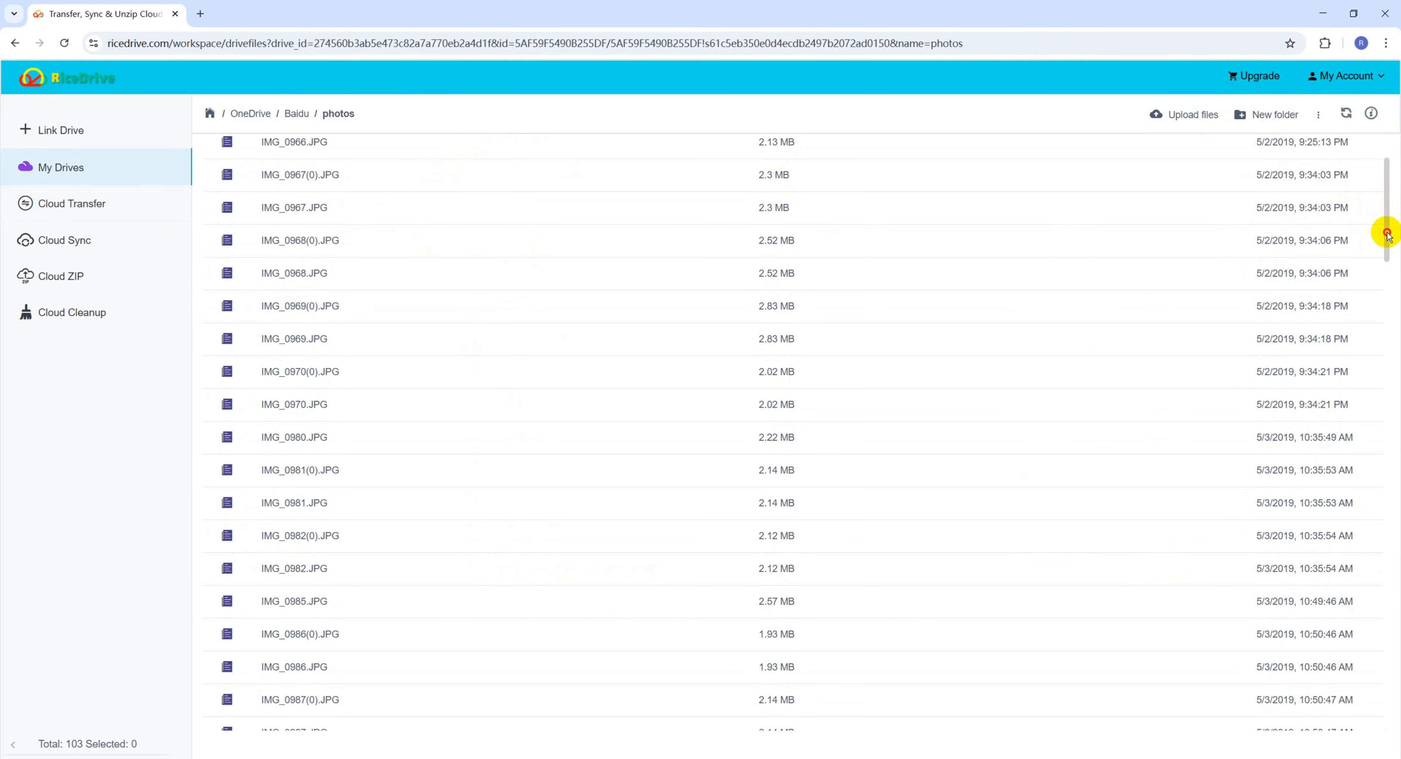
left_click_drag(1386, 235, 1385, 187)
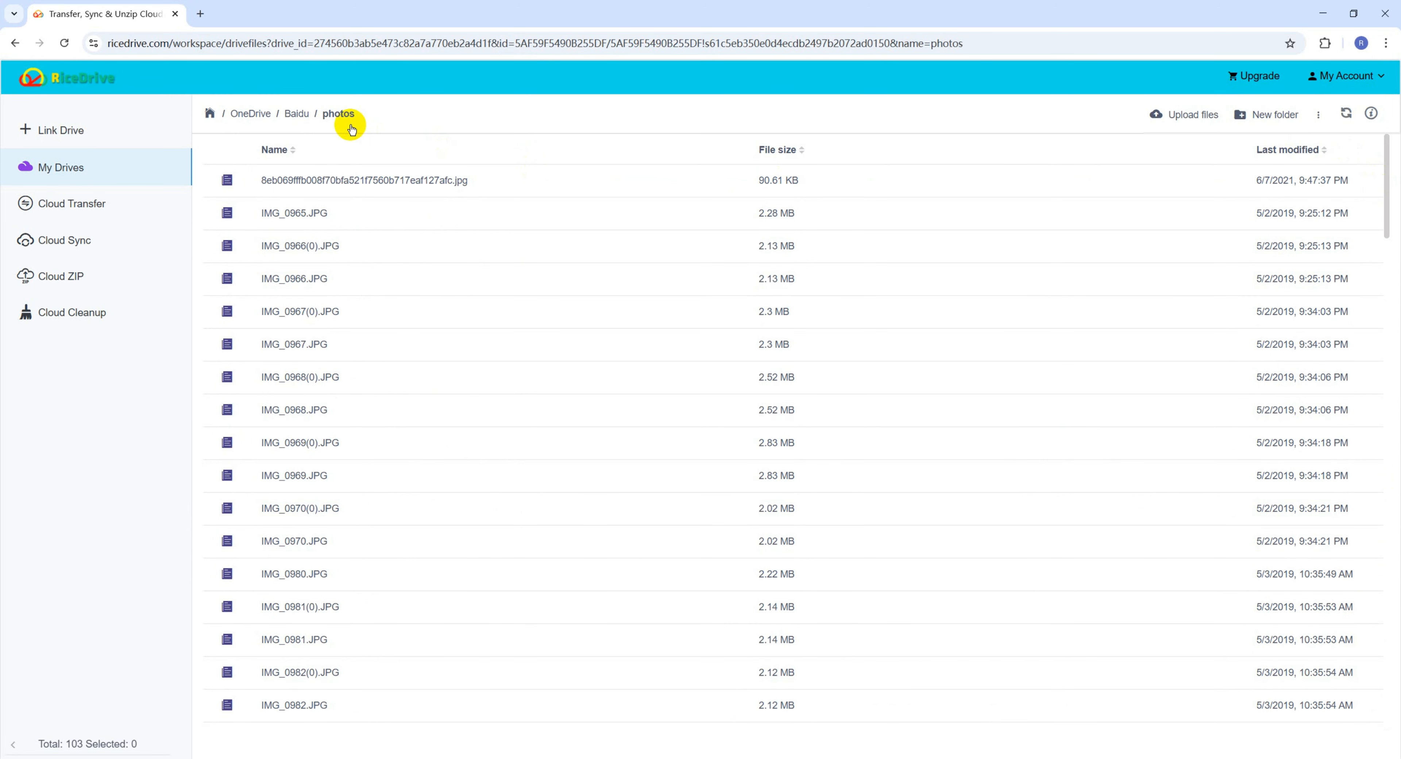
Step: Return to the OneDrive root and select the Baidu folder
left_click(298, 113)
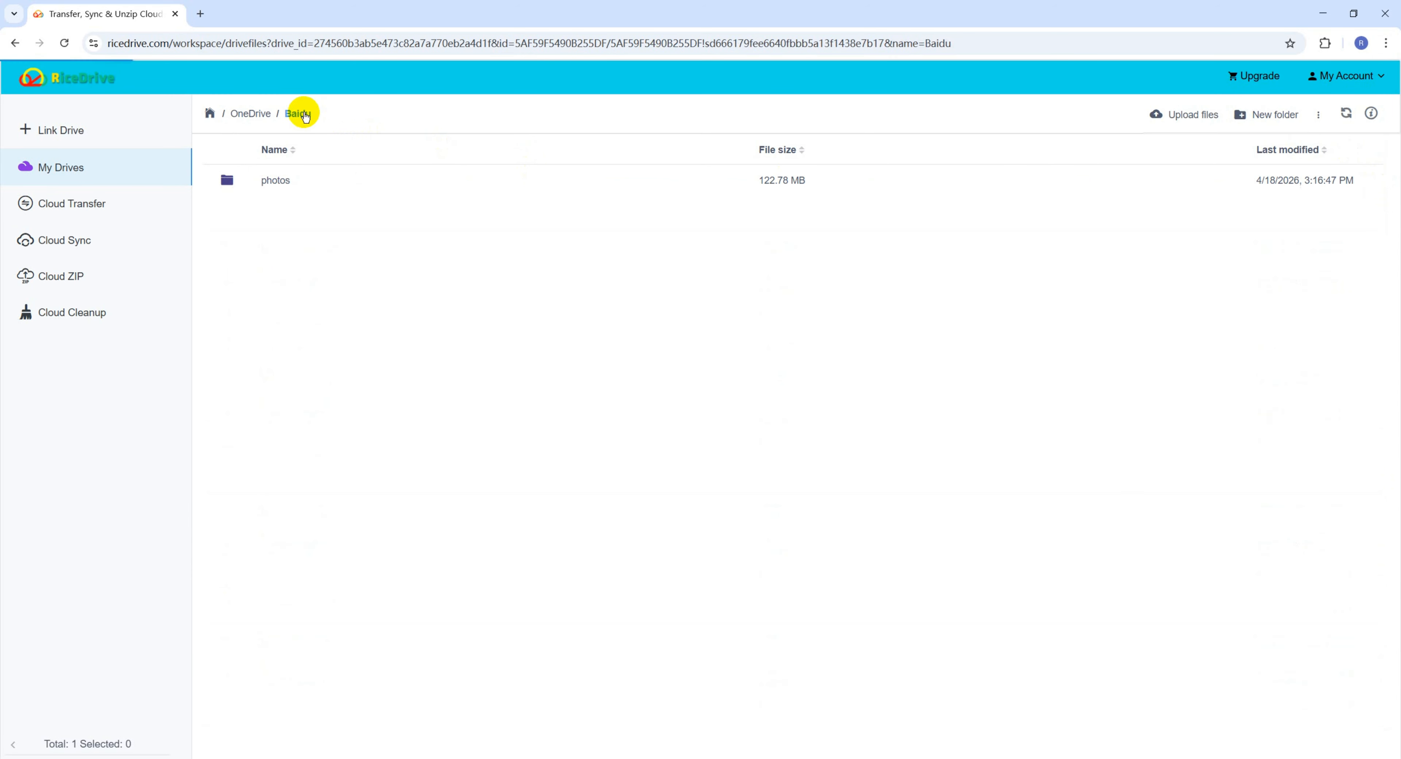
left_click(254, 114)
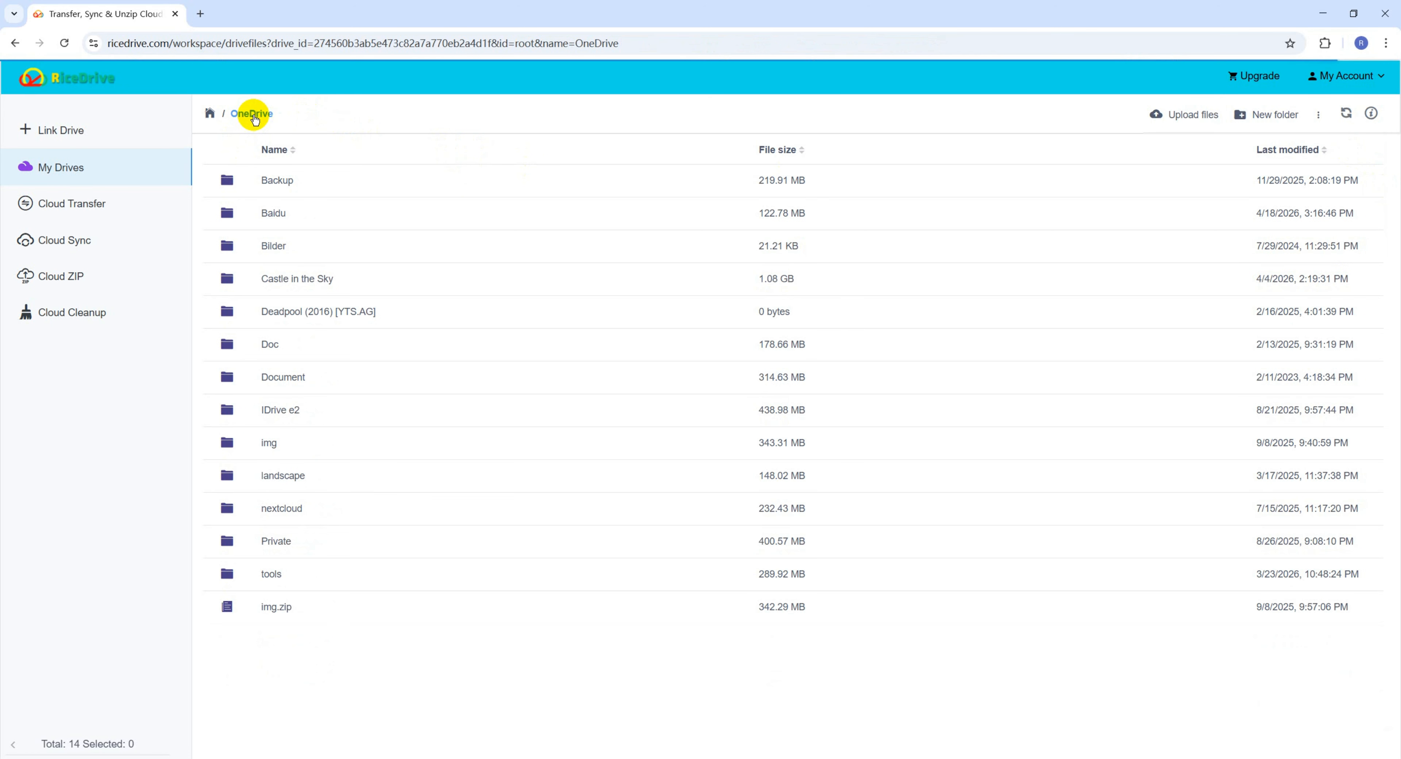
left_click(310, 213)
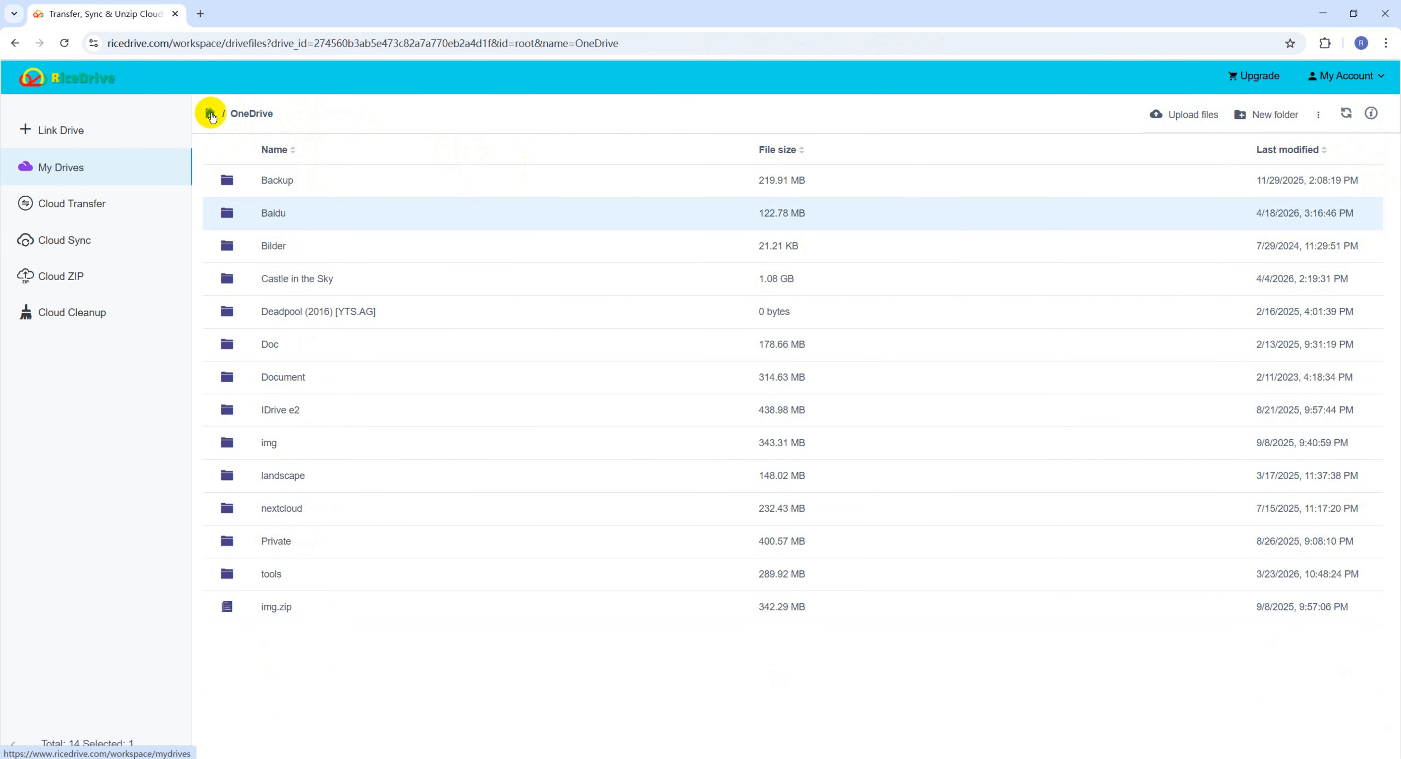